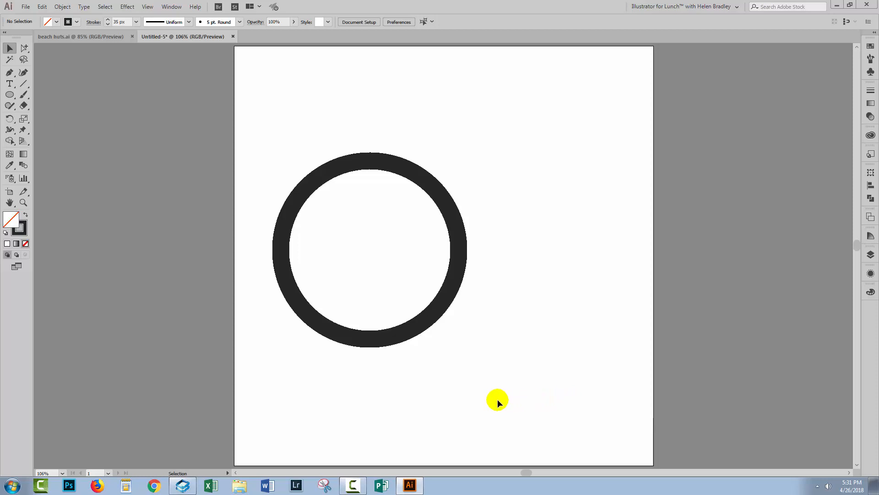
- Duplicate the black ring horizontally so that the copy overlaps the right part of the original
{"action": "left_click_drag", "start_coordinate": [403, 369], "coordinate": [339, 295]}
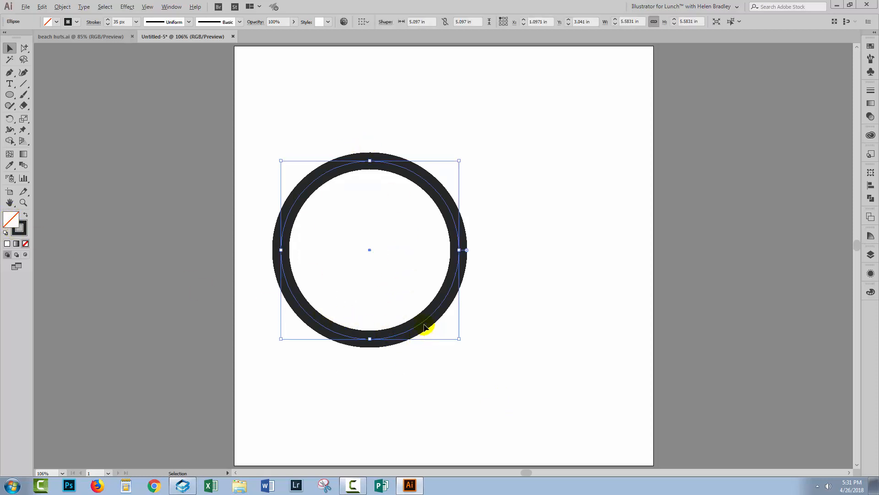
{"action": "left_click_drag", "start_coordinate": [426, 327], "coordinate": [534, 322]}
{"action": "left_click", "coordinate": [571, 372]}
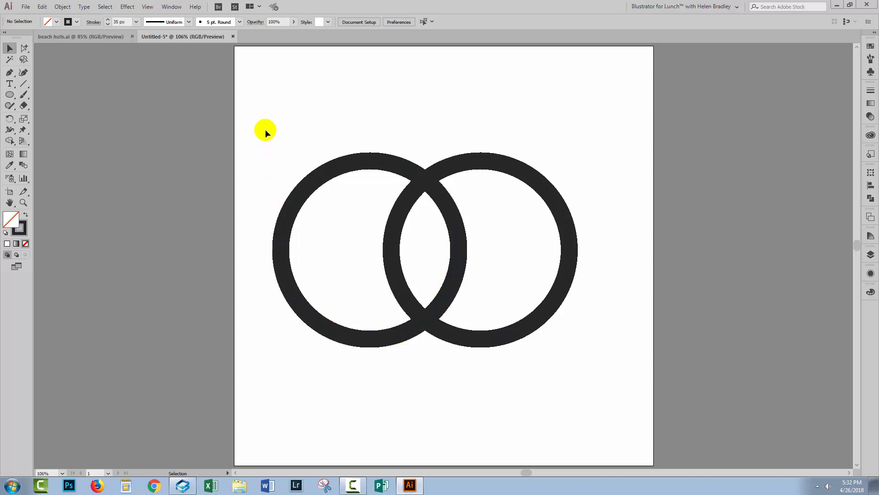
- Select both rings and expand only their strokes, leaving the fill option off
{"action": "left_click_drag", "start_coordinate": [265, 130], "coordinate": [662, 419]}
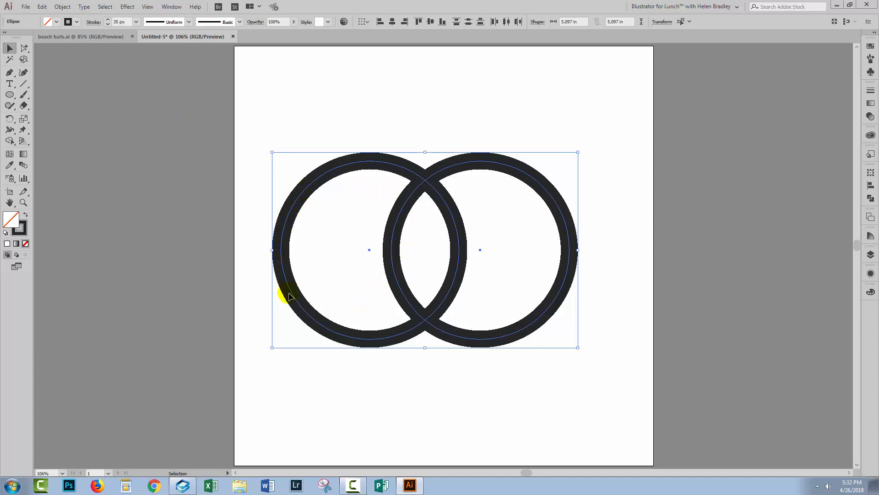
{"action": "left_click", "coordinate": [62, 7]}
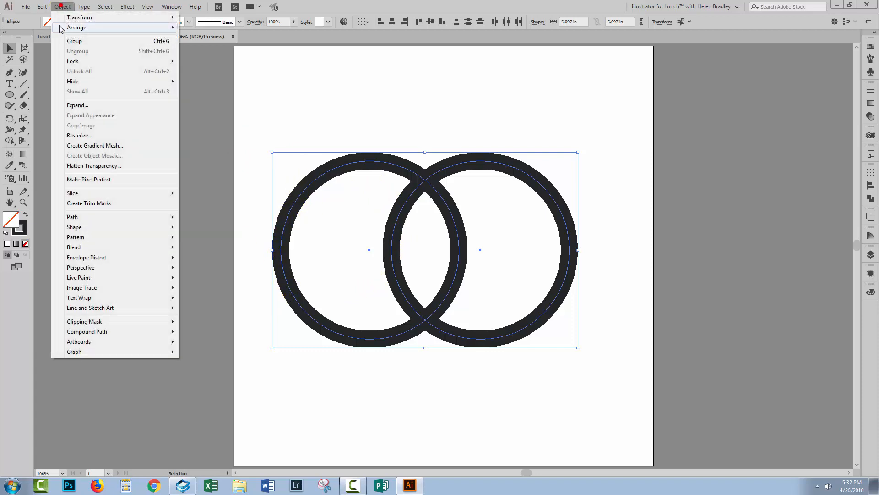
{"action": "left_click", "coordinate": [76, 106]}
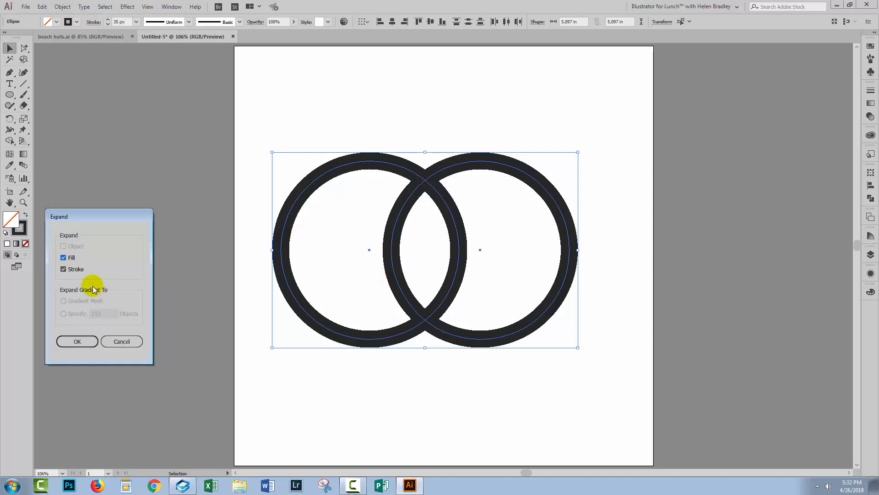
{"action": "left_click", "coordinate": [64, 258]}
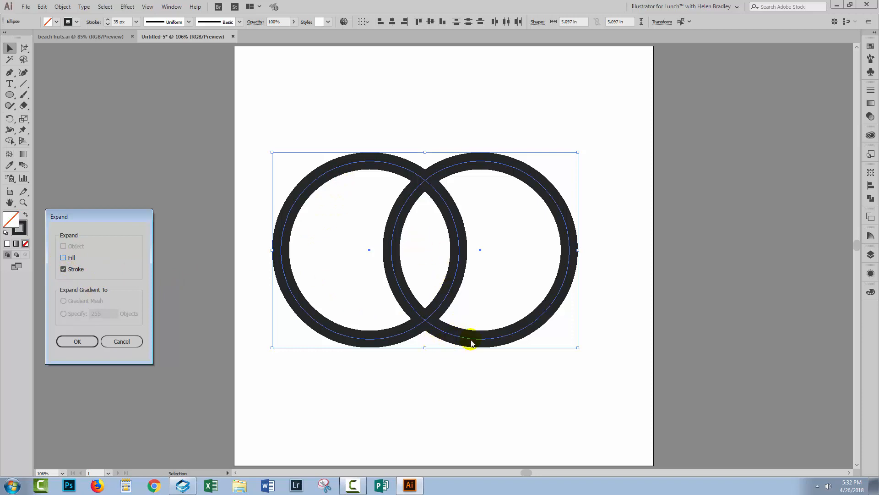
{"action": "left_click", "coordinate": [73, 344]}
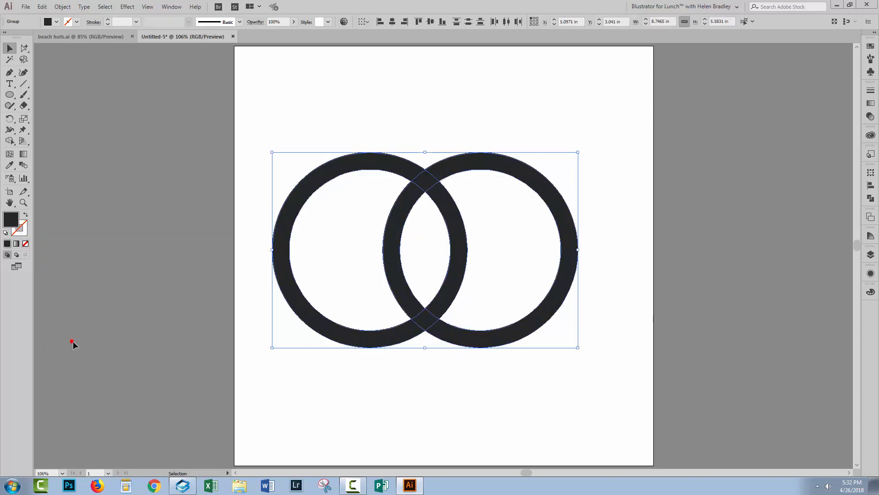
- Show the layer list as an enlarged floating panel beside the artboard and inspect the contents of the upper group
{"action": "left_click", "coordinate": [871, 256]}
{"action": "left_click_drag", "start_coordinate": [767, 240], "coordinate": [645, 158]}
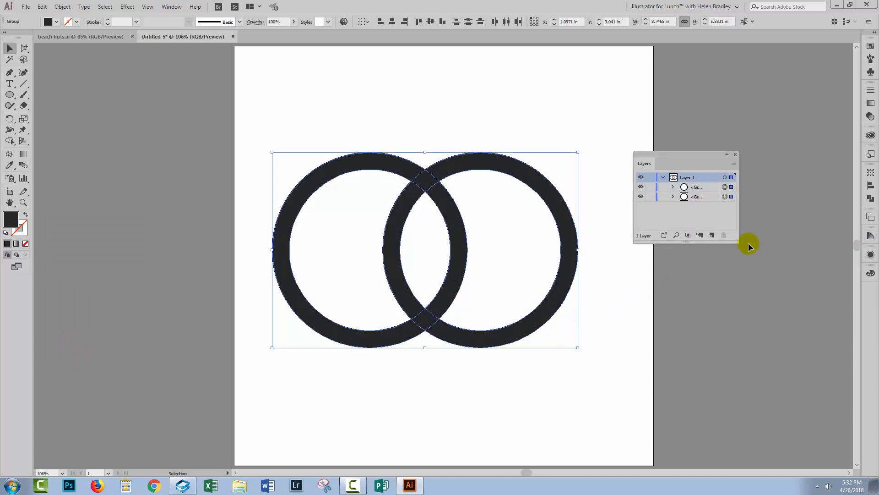
{"action": "left_click_drag", "start_coordinate": [736, 240], "coordinate": [804, 326]}
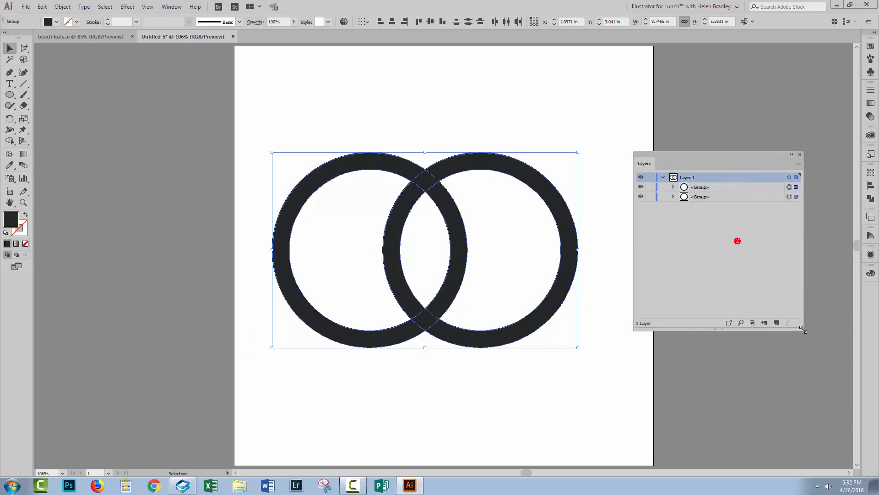
{"action": "left_click", "coordinate": [673, 187]}
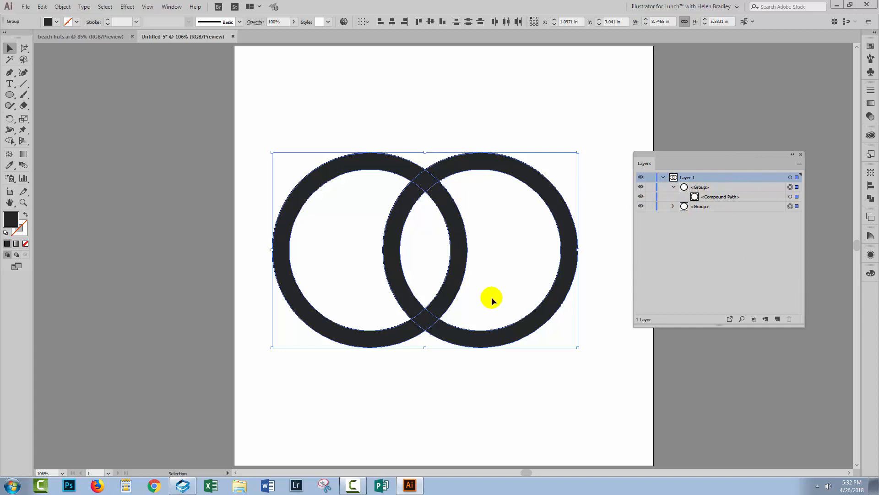
{"action": "left_click", "coordinate": [674, 187]}
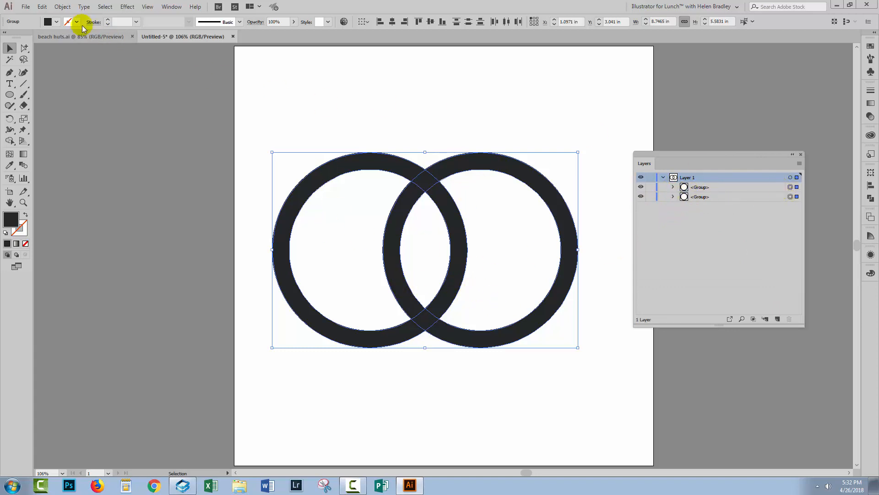
- Ungroup the two expanded rings and move the layer list clear of the artboard
{"action": "left_click", "coordinate": [61, 6]}
{"action": "left_click", "coordinate": [77, 51]}
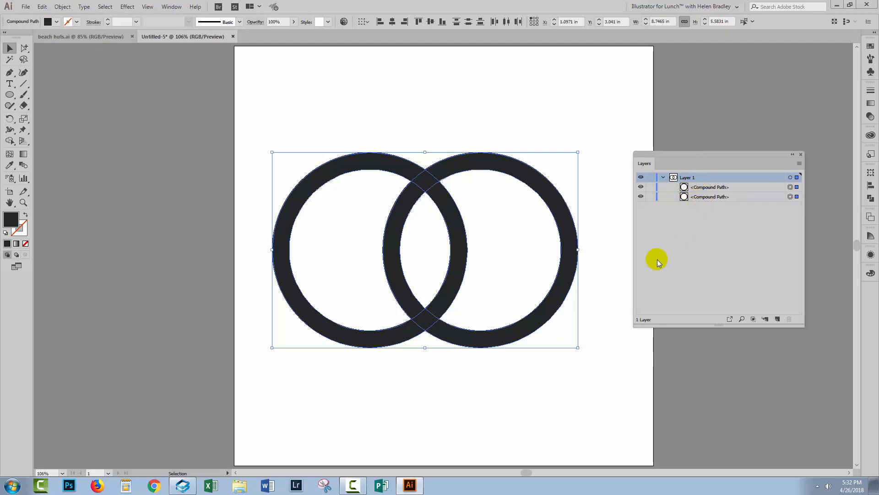
{"action": "left_click_drag", "start_coordinate": [643, 156], "coordinate": [681, 160]}
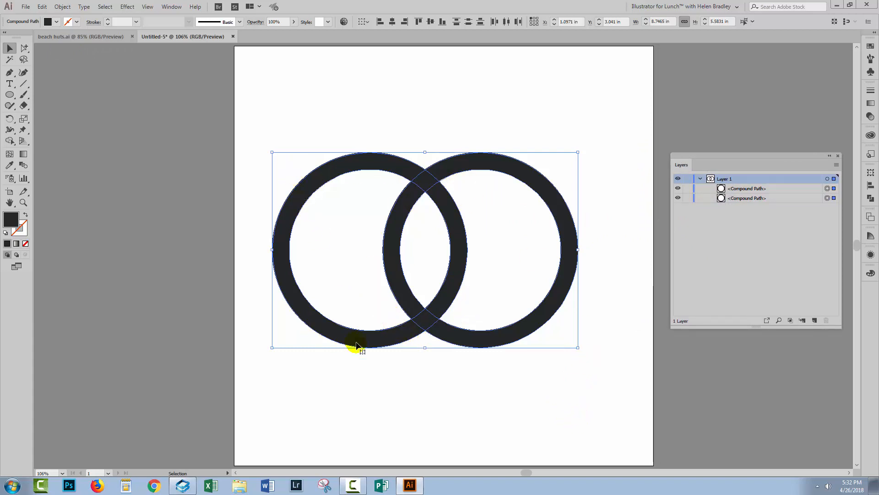
- Make a Live Paint group from the two compound-path rings and deselect it
{"action": "left_click", "coordinate": [61, 7]}
{"action": "mouse_move", "coordinate": [73, 275]}
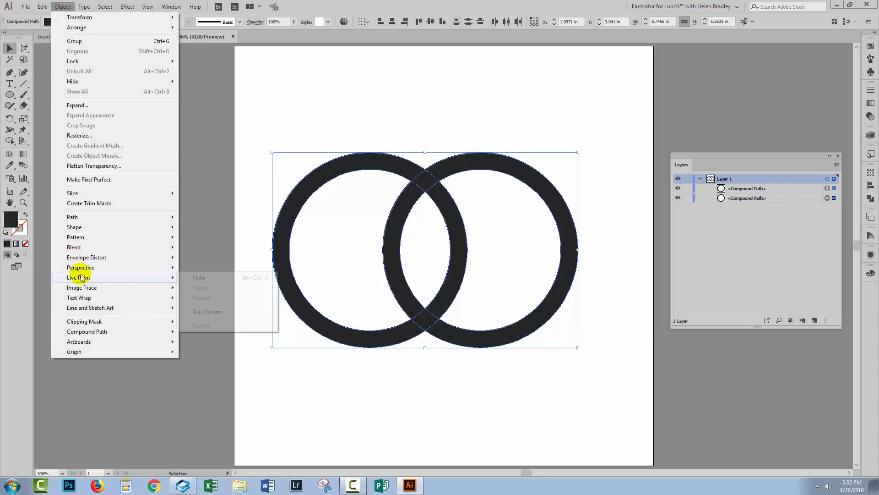
{"action": "left_click", "coordinate": [202, 280]}
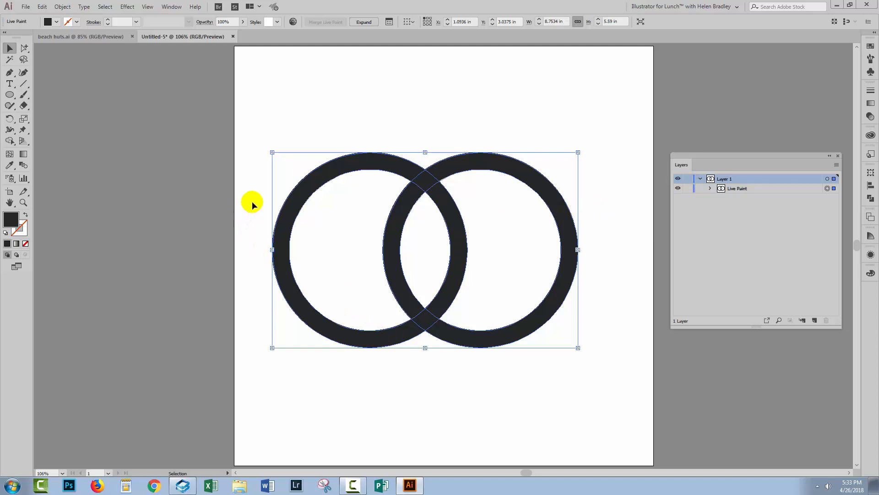
{"action": "left_click", "coordinate": [250, 161]}
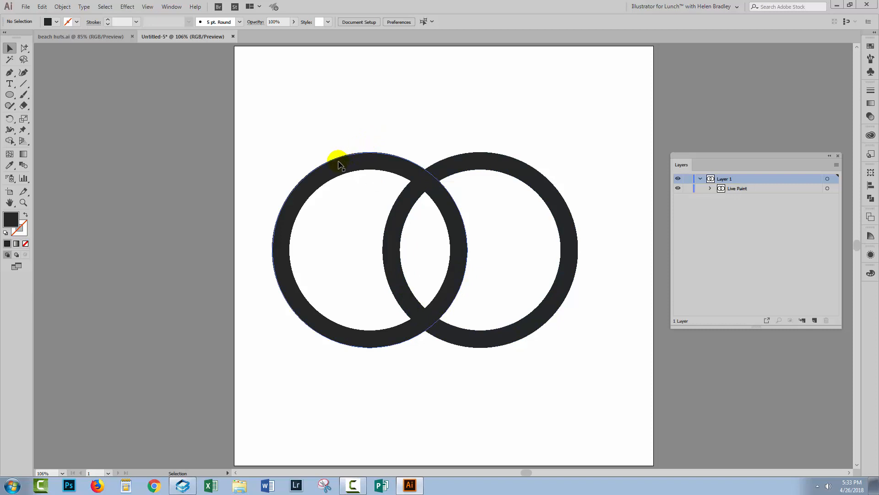
- Set the Live Paint Bucket to paint fills but not strokes
{"action": "left_click", "coordinate": [10, 141]}
{"action": "left_click", "coordinate": [10, 142]}
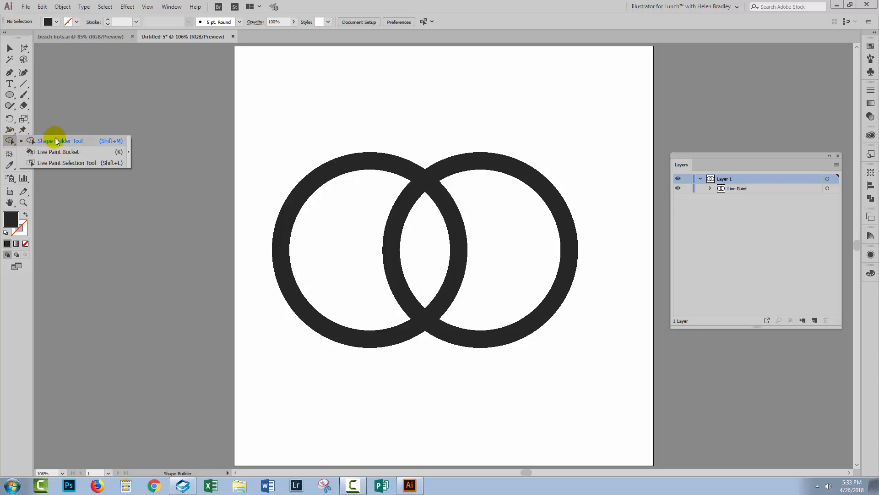
{"action": "left_click", "coordinate": [57, 152]}
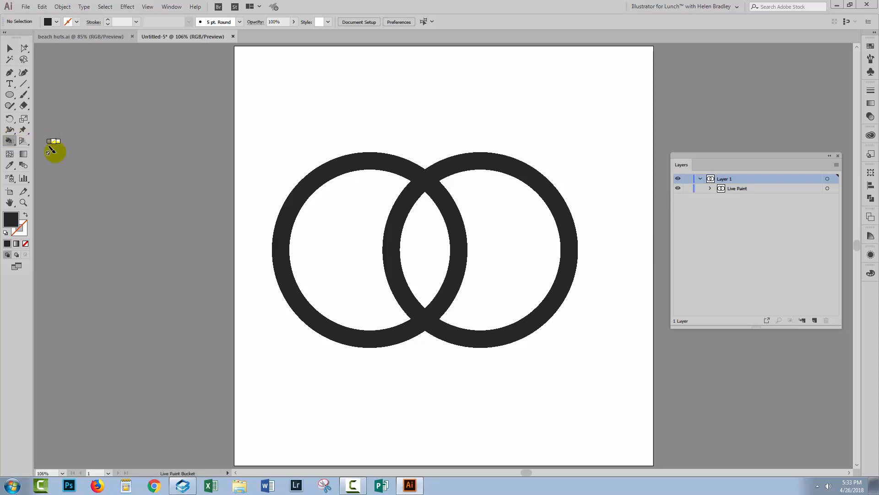
{"action": "double_click", "coordinate": [8, 142]}
{"action": "left_click_drag", "start_coordinate": [138, 213], "coordinate": [139, 173]}
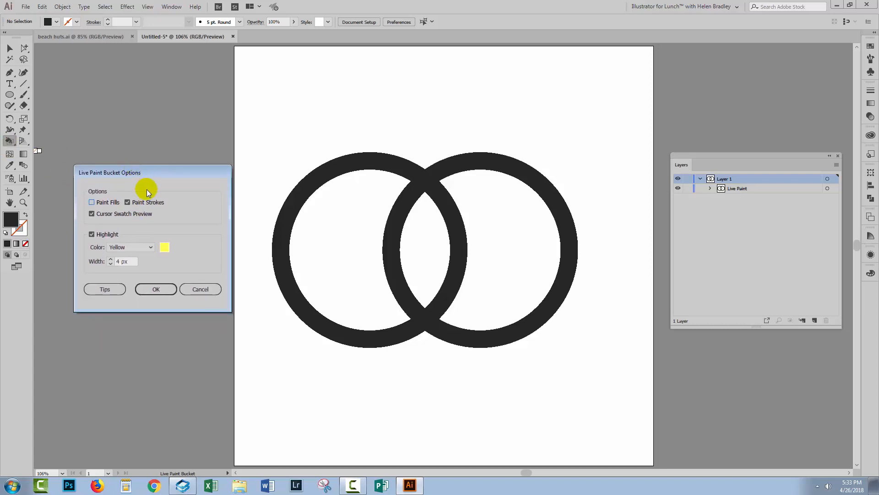
{"action": "left_click", "coordinate": [93, 202]}
{"action": "left_click", "coordinate": [128, 202]}
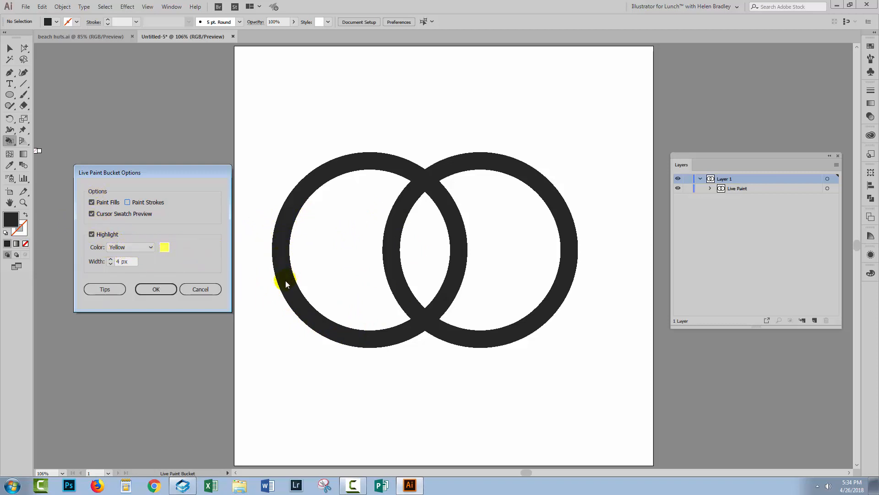
{"action": "left_click", "coordinate": [153, 290]}
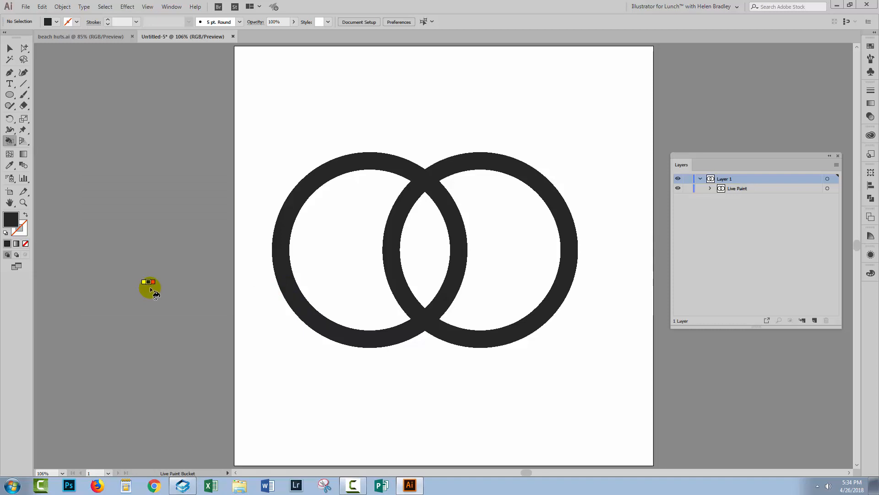
- Show all the colour swatches and choose orange from the rainbow colour group as the paint colour
{"action": "left_click", "coordinate": [871, 46]}
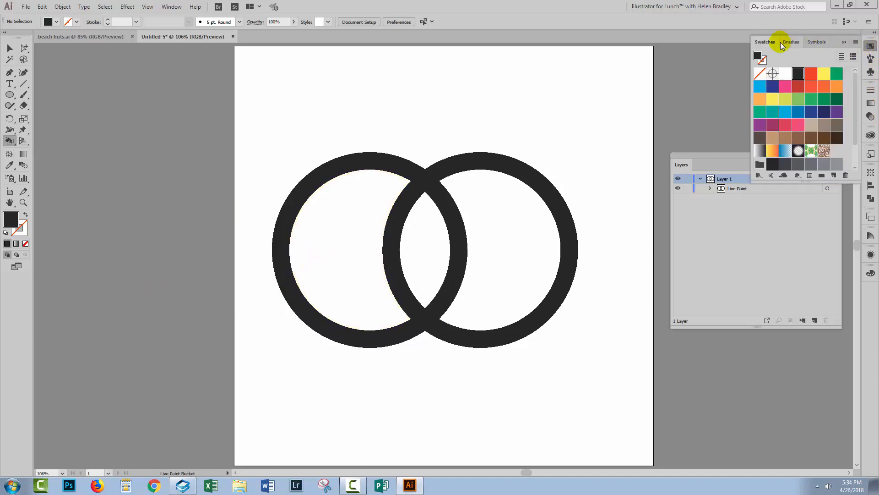
{"action": "left_click_drag", "start_coordinate": [798, 182], "coordinate": [795, 309]}
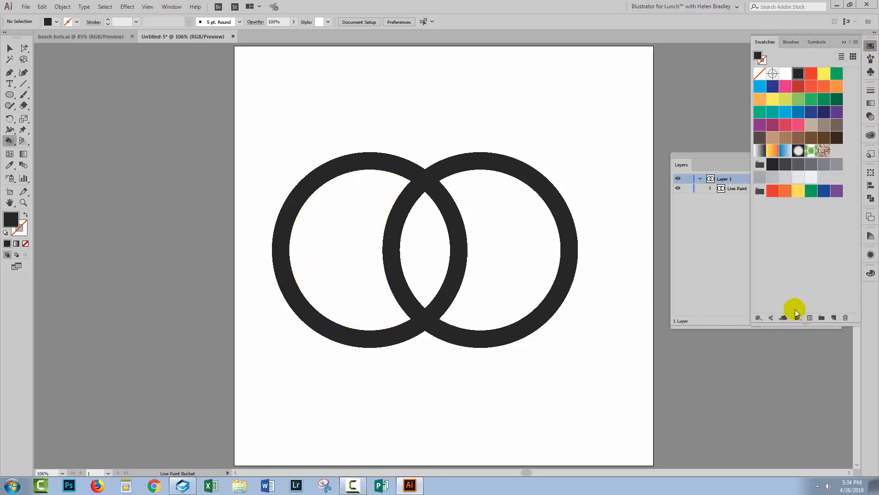
{"action": "left_click", "coordinate": [784, 190]}
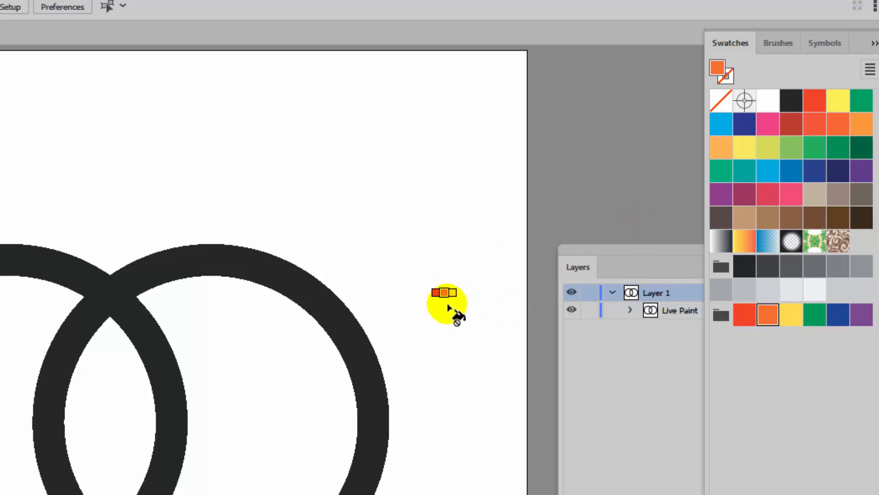
- Cycle the paint colour forward through the colour group to green and back to orange
{"action": "key", "text": "Right"}
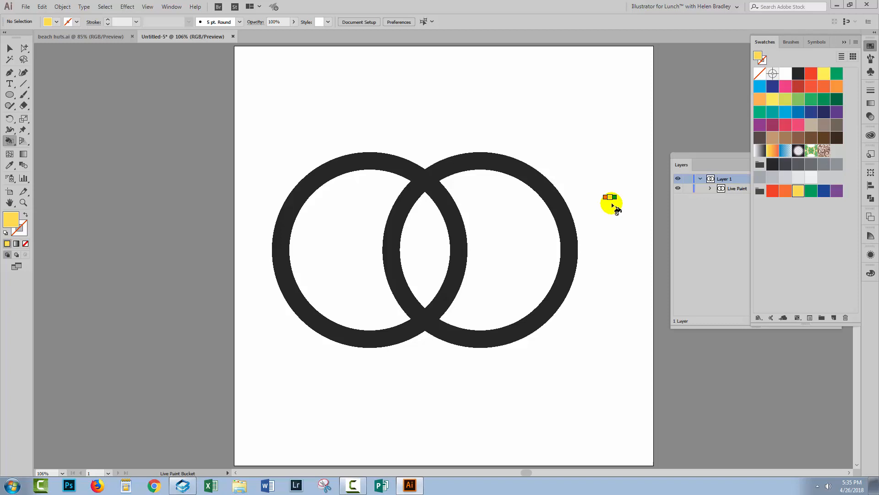
{"action": "key", "text": "Right"}
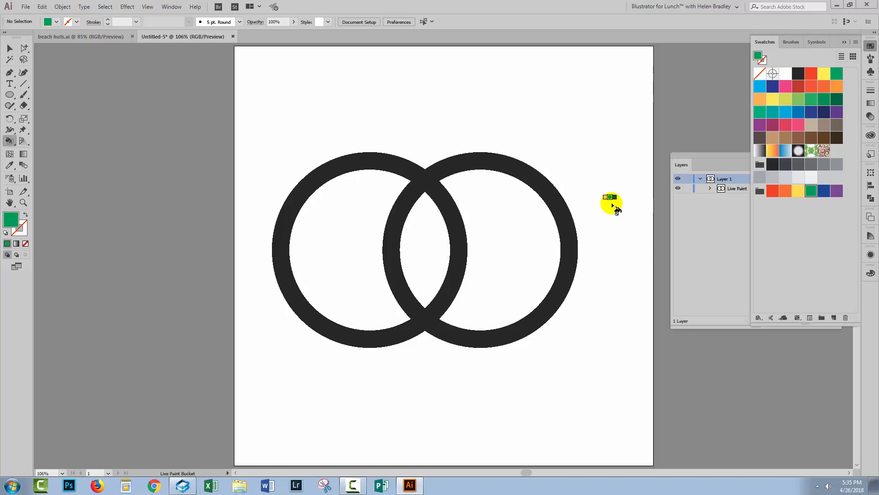
{"action": "key", "text": "Left"}
{"action": "key", "text": "Left"}
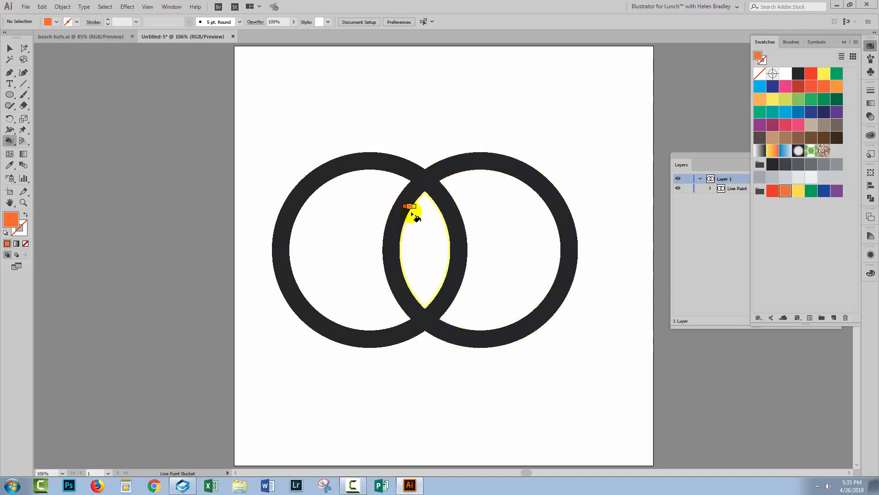
- Fill the left ring's outer part, the upper crossing and the ring's right-hand arc with orange using Live Paint
{"action": "left_click", "coordinate": [329, 170]}
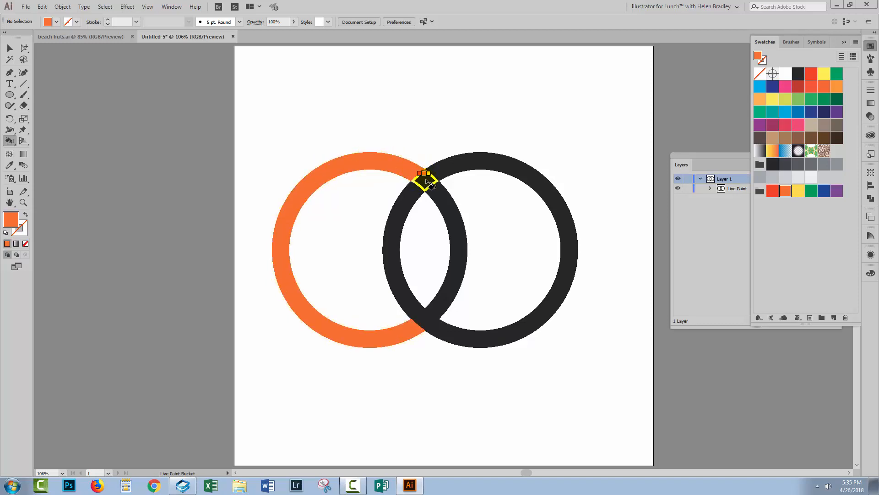
{"action": "left_click", "coordinate": [447, 227]}
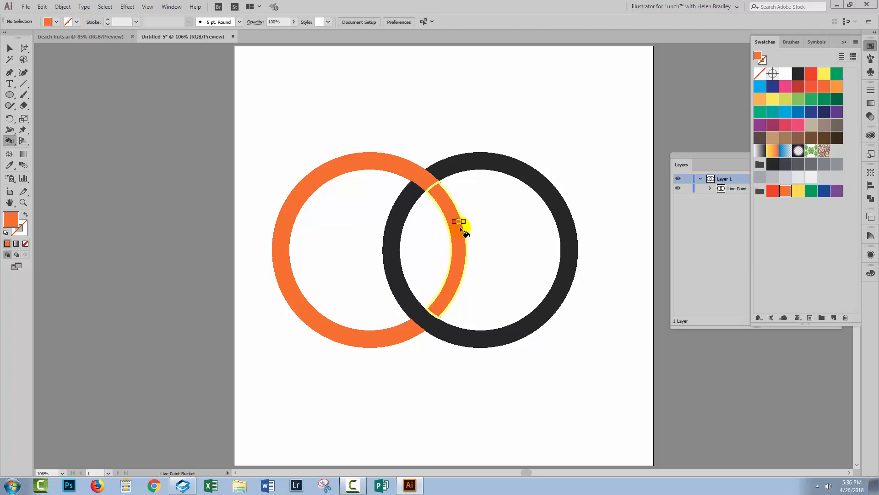
- Fill the right ring's outer part, the lower crossing and the ring's left-hand arc with green from the same colour group
{"action": "key", "text": "Right"}
{"action": "key", "text": "Right"}
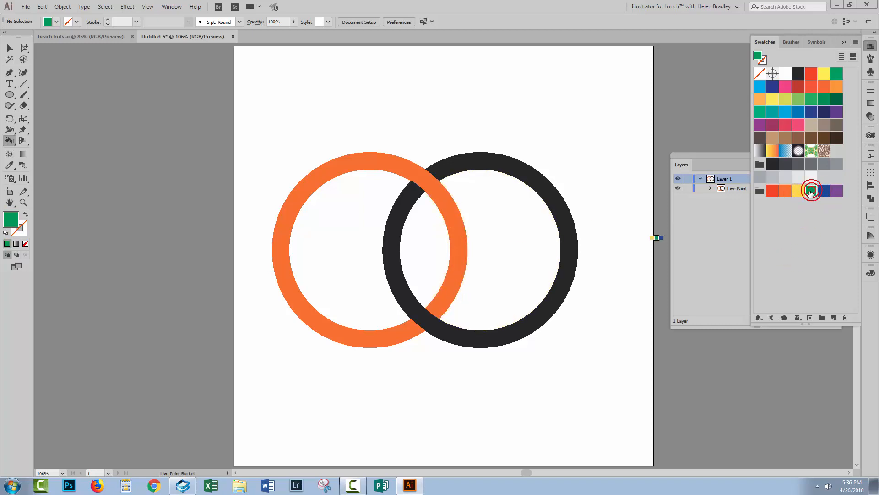
{"action": "key", "text": "Right"}
{"action": "key", "text": "Right"}
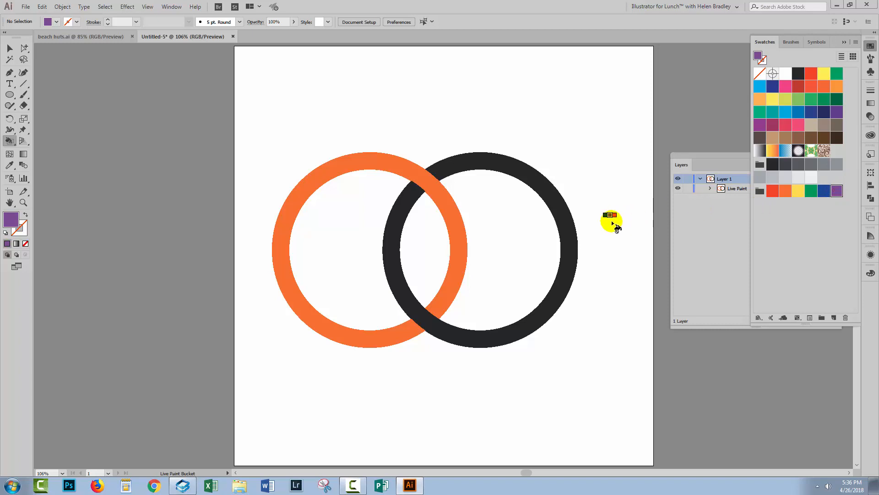
{"action": "left_click", "coordinate": [812, 192]}
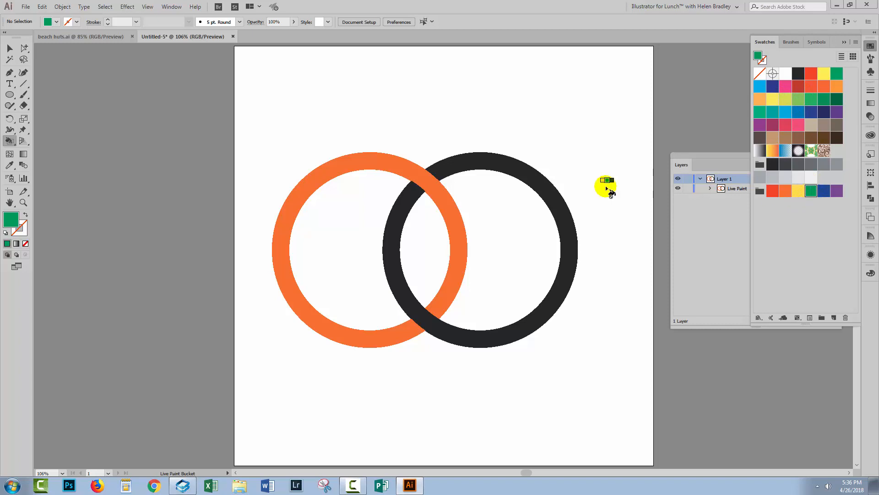
{"action": "left_click", "coordinate": [546, 192]}
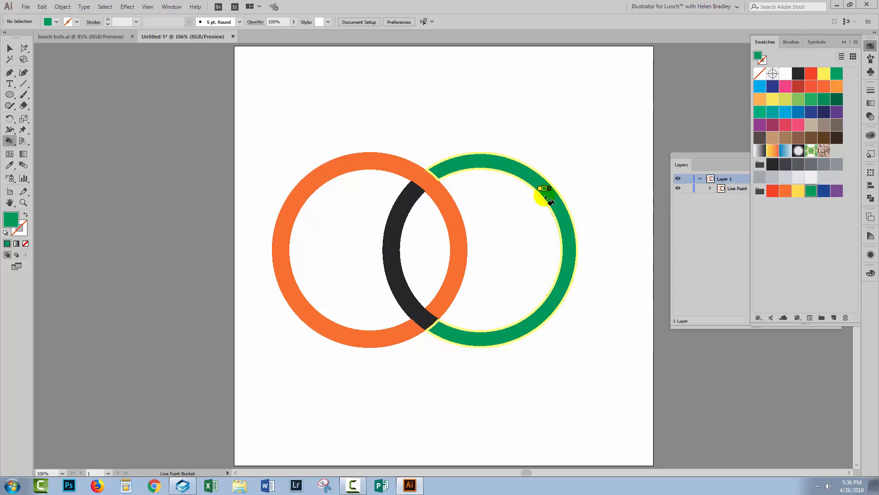
{"action": "left_click", "coordinate": [423, 323]}
{"action": "left_click", "coordinate": [393, 282]}
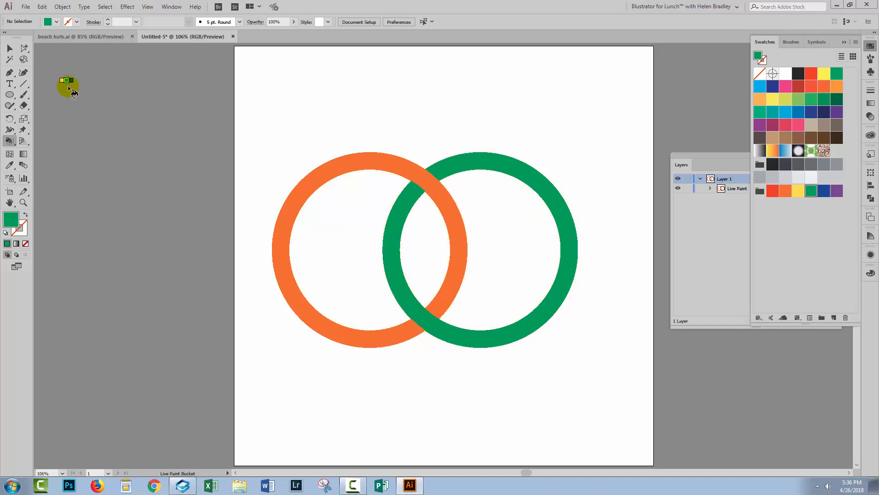
- Select both rings on the artboard and list the paths inside their Live Paint object in the layer list
{"action": "left_click", "coordinate": [10, 49]}
{"action": "left_click_drag", "start_coordinate": [287, 136], "coordinate": [596, 369]}
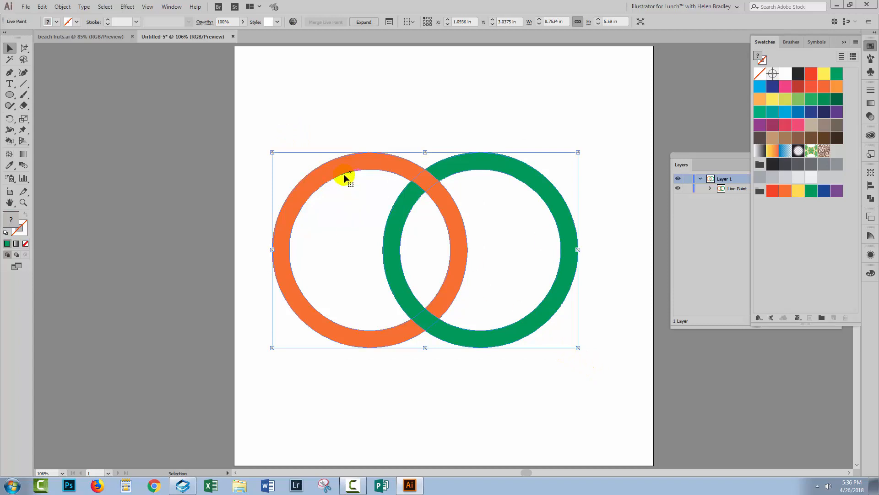
{"action": "left_click", "coordinate": [58, 6]}
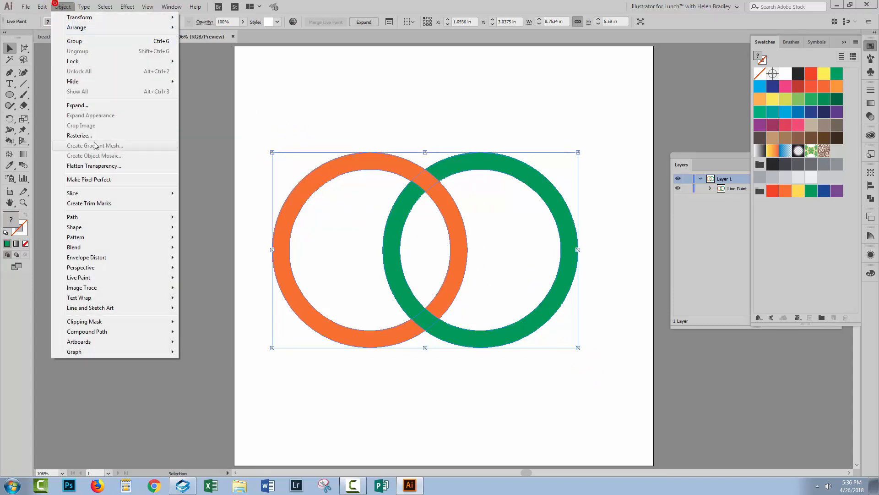
{"action": "mouse_move", "coordinate": [101, 277]}
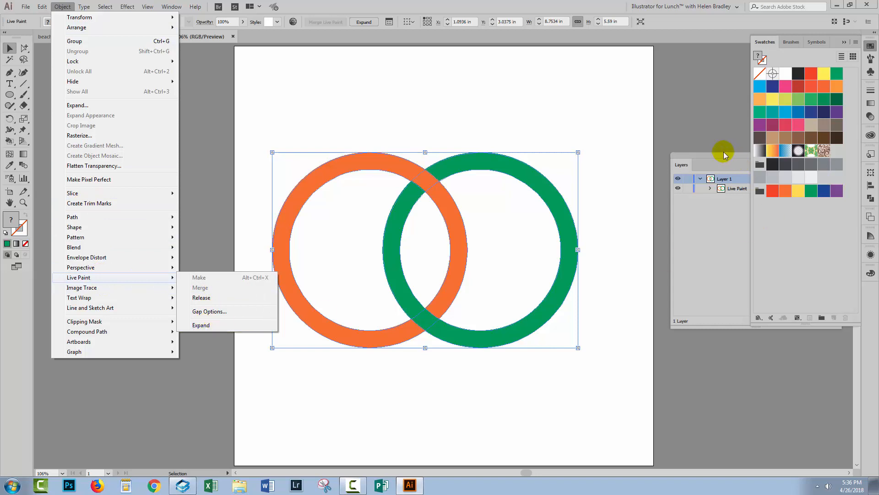
{"action": "left_click_drag", "start_coordinate": [723, 154], "coordinate": [677, 178]}
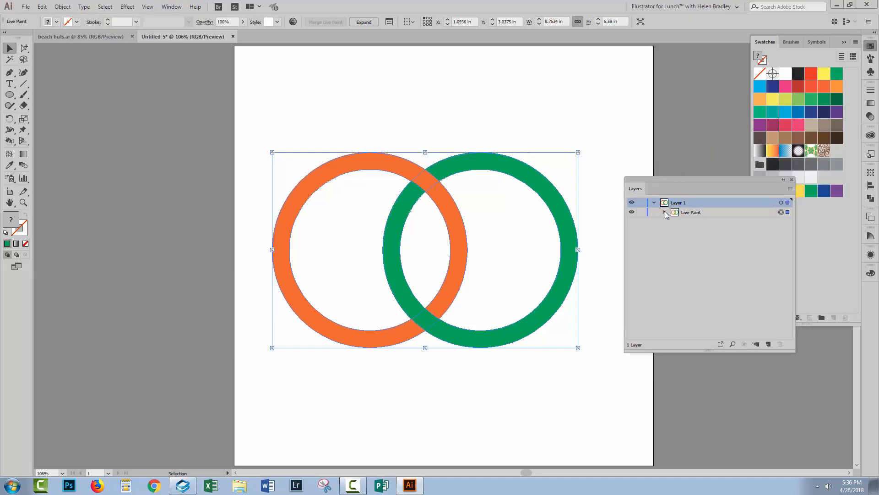
{"action": "left_click", "coordinate": [664, 213]}
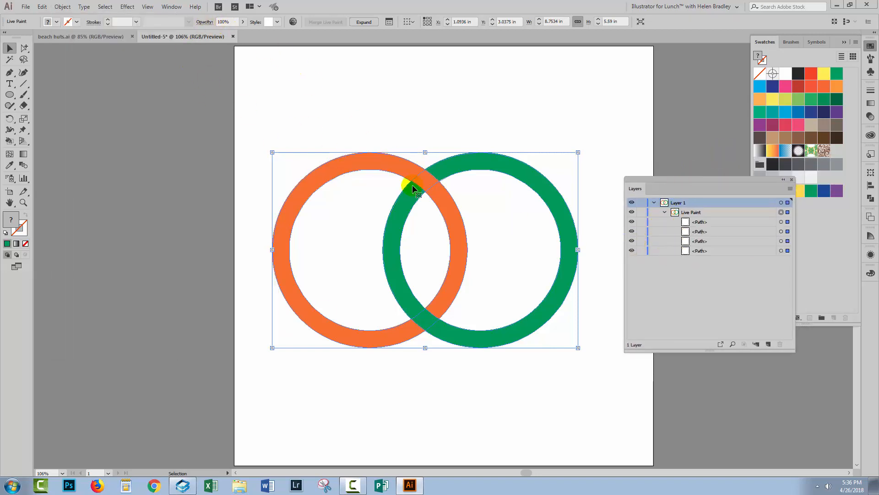
- Expand the Live Paint object of the two rings and list the paths of the resulting group
{"action": "left_click", "coordinate": [60, 6]}
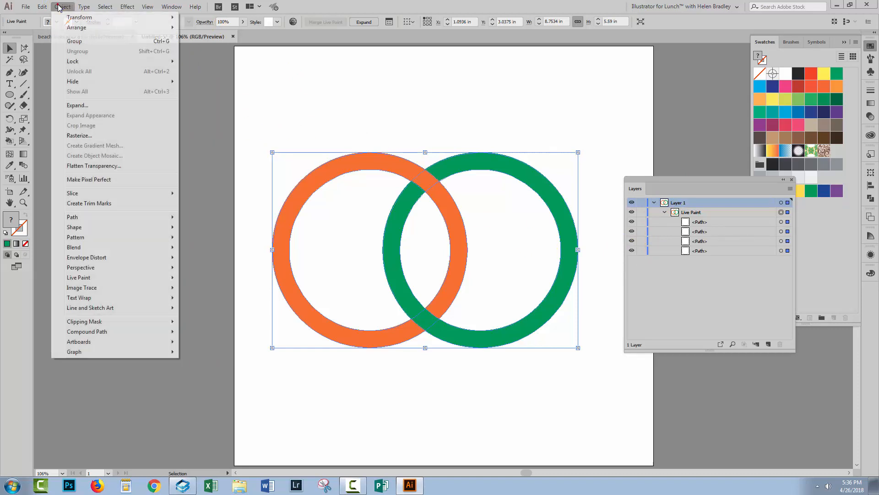
{"action": "mouse_move", "coordinate": [164, 278]}
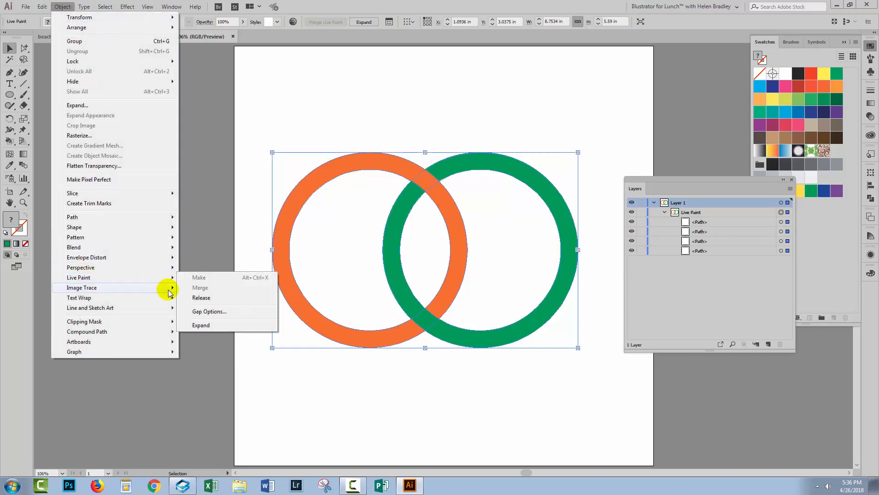
{"action": "left_click", "coordinate": [198, 325]}
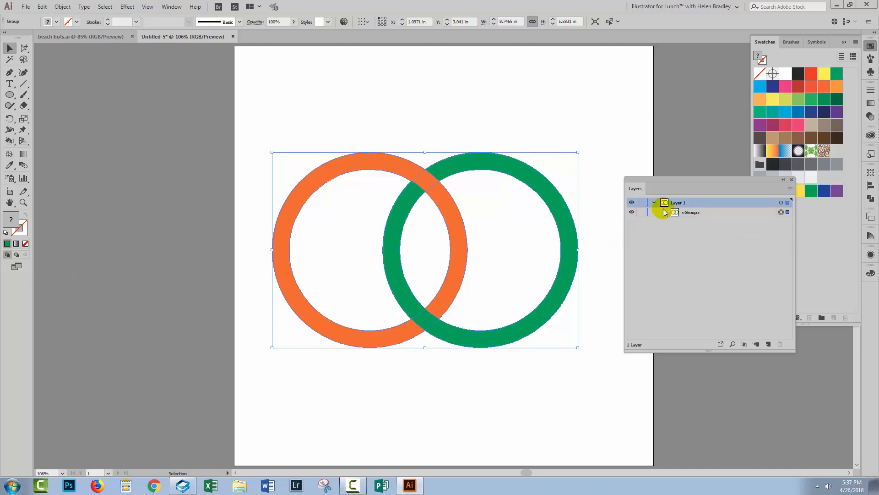
{"action": "left_click", "coordinate": [664, 212]}
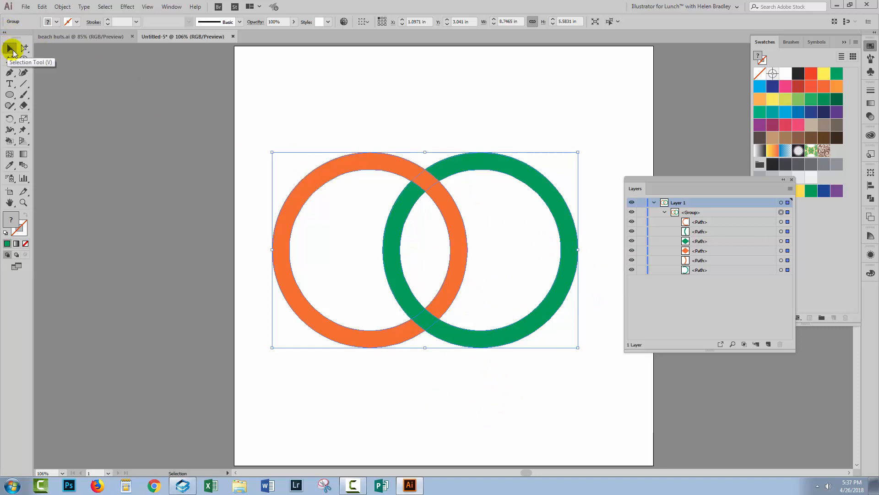
- Select the green ring's left-hand arc with all paths of the same fill colour and unite them into one shape
{"action": "left_click", "coordinate": [625, 148]}
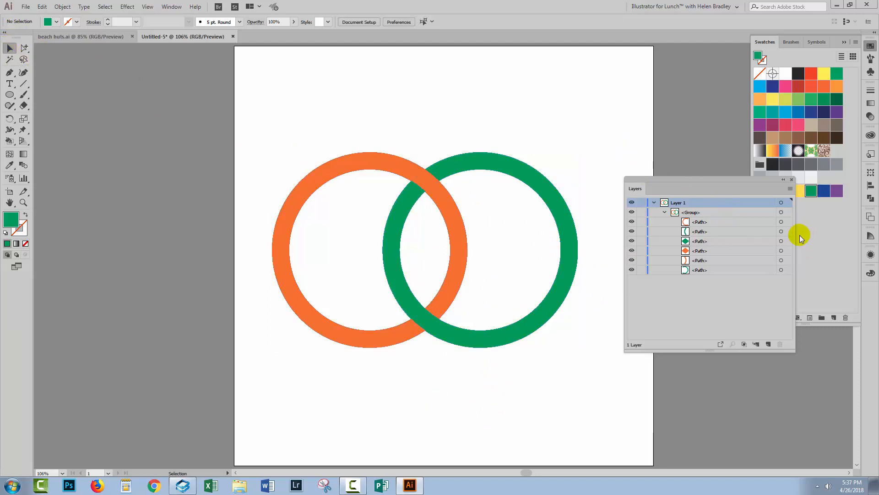
{"action": "left_click", "coordinate": [781, 231]}
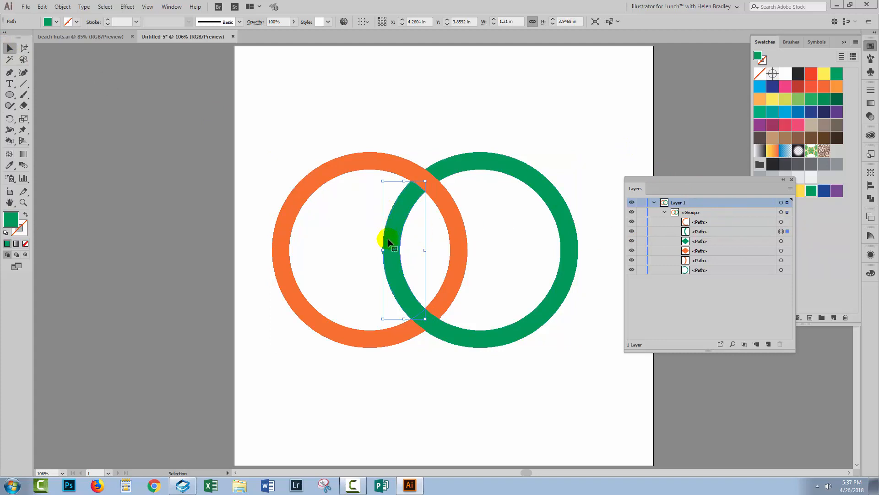
{"action": "left_click", "coordinate": [104, 7]}
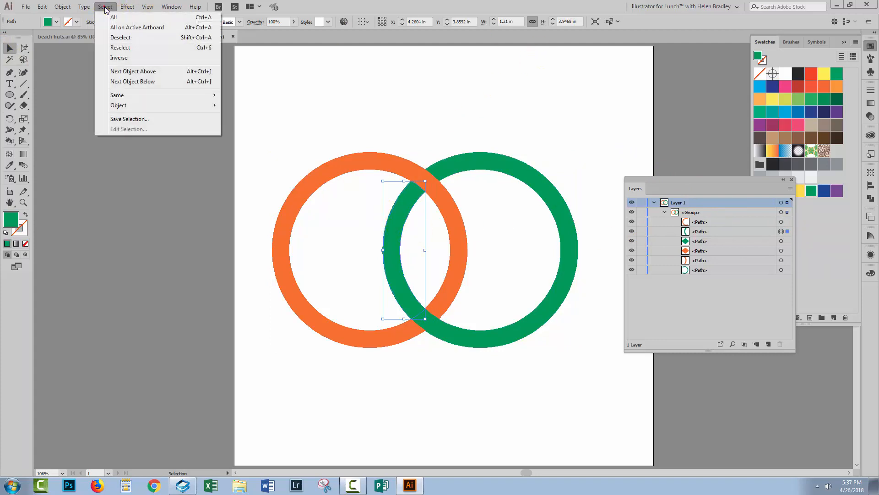
{"action": "mouse_move", "coordinate": [118, 95]}
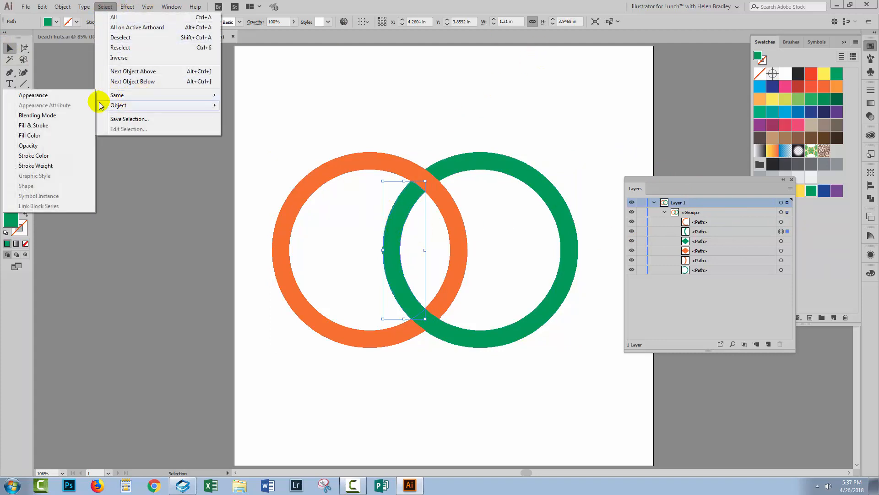
{"action": "left_click", "coordinate": [58, 136]}
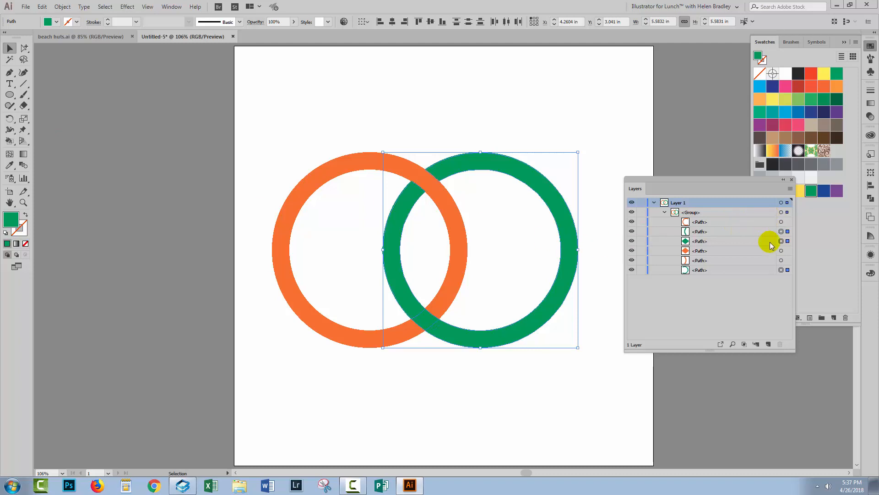
{"action": "left_click", "coordinate": [871, 197]}
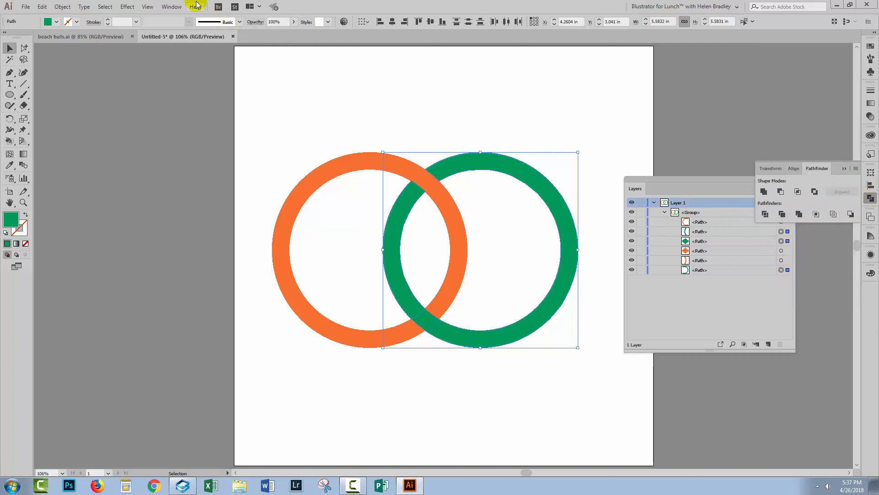
{"action": "left_click", "coordinate": [762, 192]}
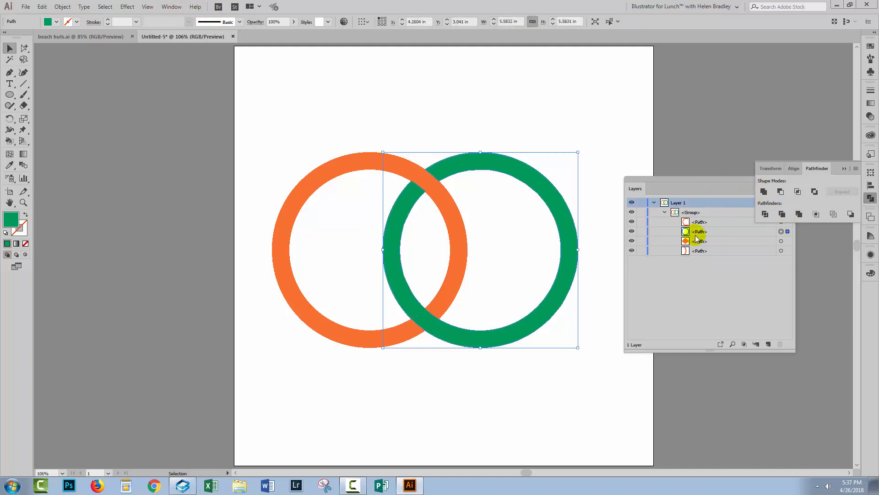
- Check the united green ring by hiding its path and showing it again
{"action": "left_click", "coordinate": [703, 233]}
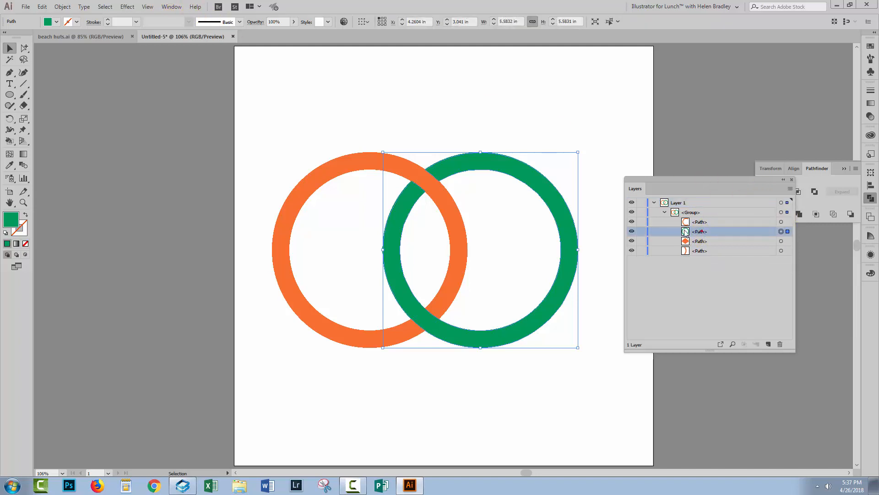
{"action": "left_click", "coordinate": [632, 231]}
{"action": "left_click", "coordinate": [631, 232]}
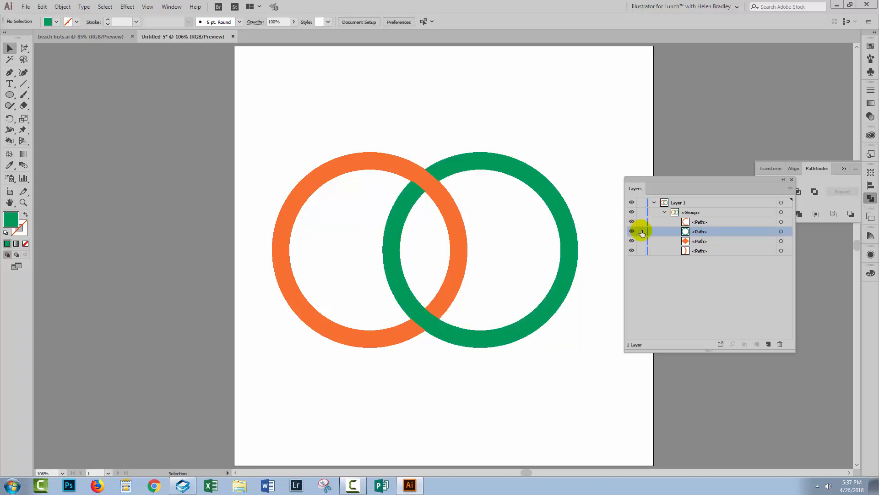
- Select the three orange paths together and unite them into one ring shape
{"action": "left_click", "coordinate": [782, 222]}
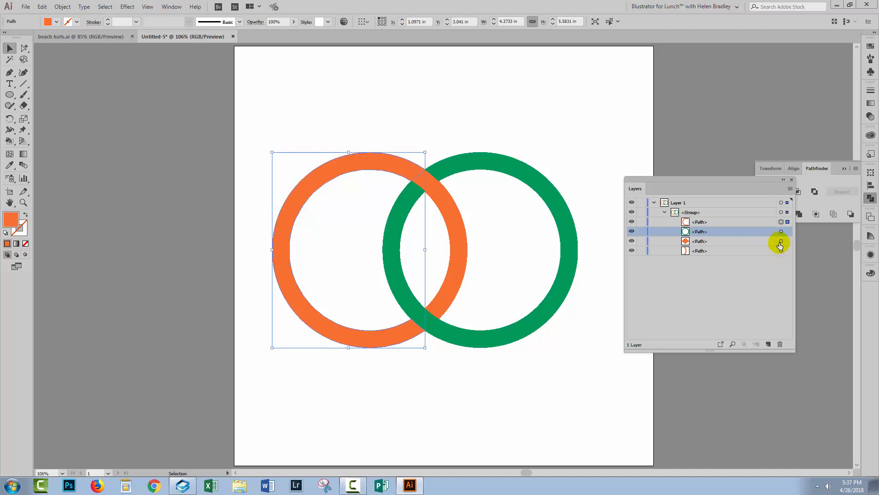
{"action": "left_click", "coordinate": [781, 241], "text": "shift"}
{"action": "left_click", "coordinate": [781, 250], "text": "shift"}
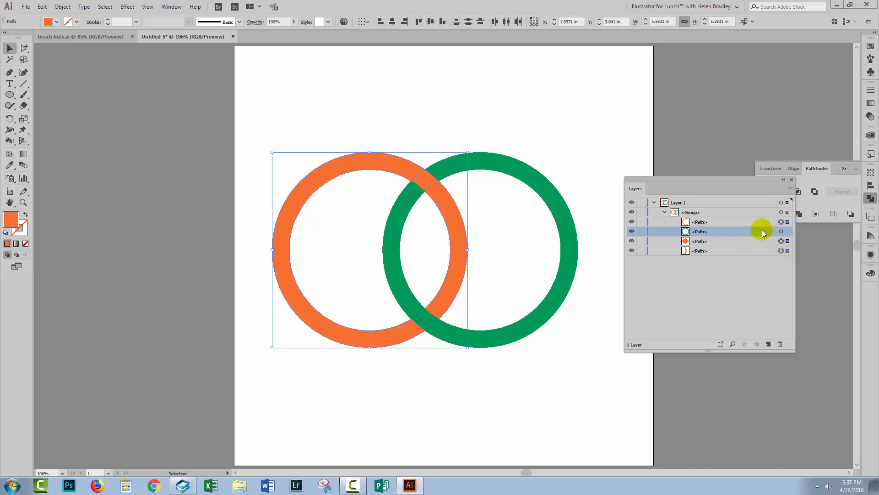
{"action": "left_click_drag", "start_coordinate": [762, 183], "coordinate": [732, 244]}
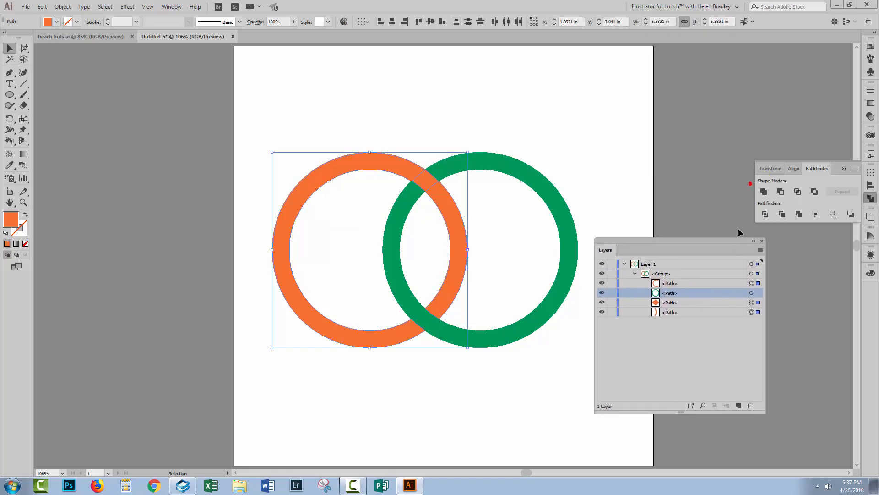
{"action": "left_click", "coordinate": [763, 192]}
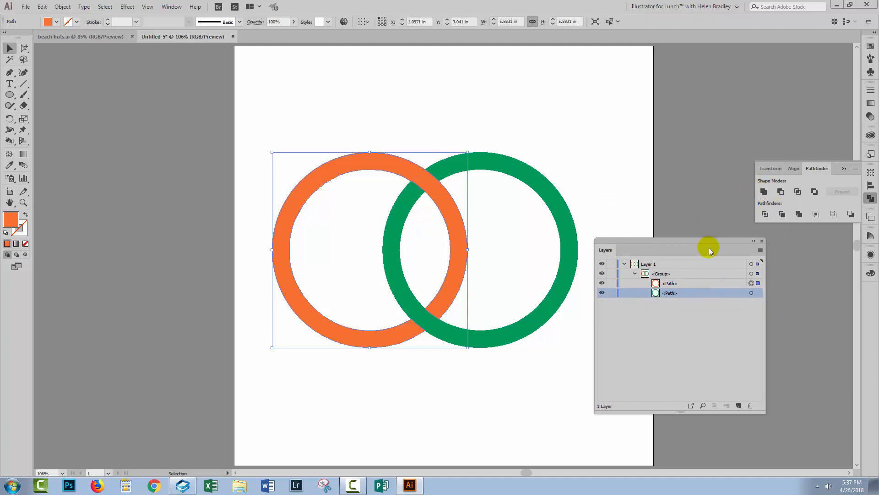
- Select the group holding the orange and green rings, ungroup it and deselect everything
{"action": "left_click", "coordinate": [695, 282]}
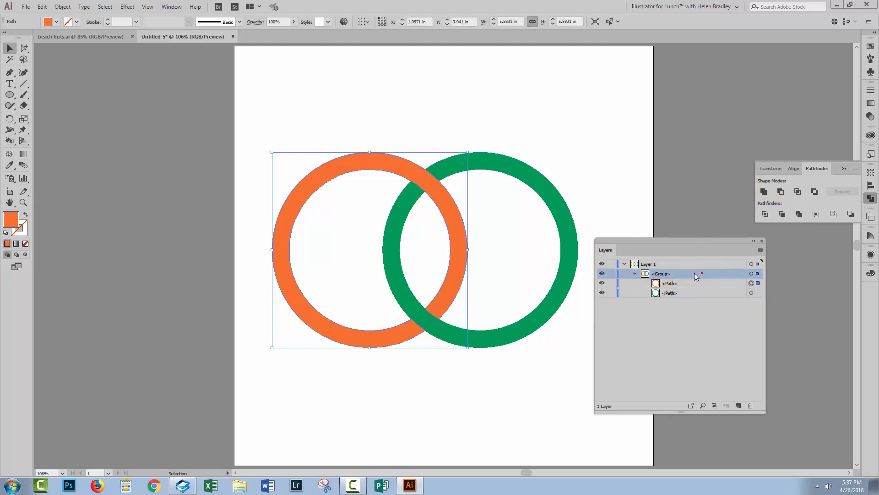
{"action": "left_click", "coordinate": [752, 273]}
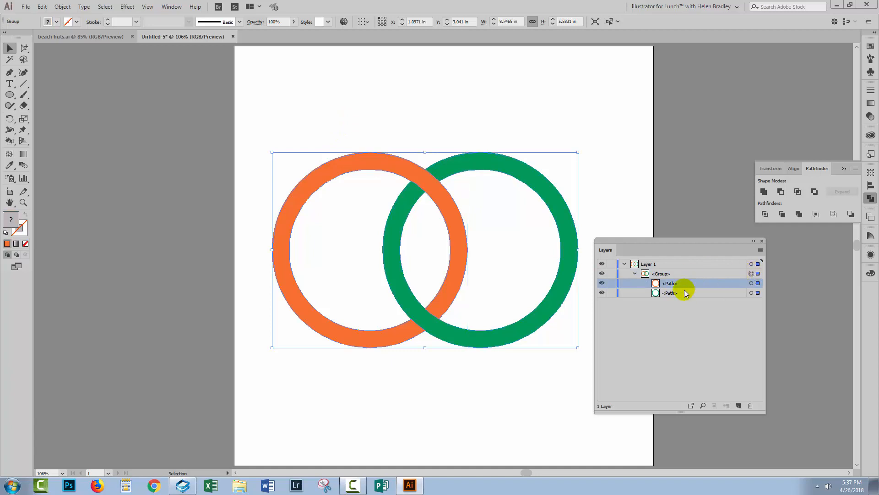
{"action": "left_click", "coordinate": [59, 7]}
{"action": "left_click", "coordinate": [69, 49]}
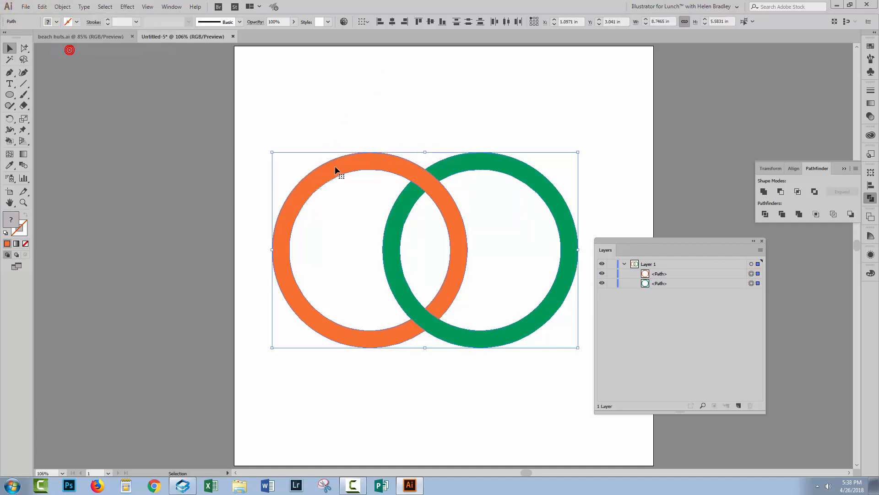
{"action": "left_click", "coordinate": [609, 223]}
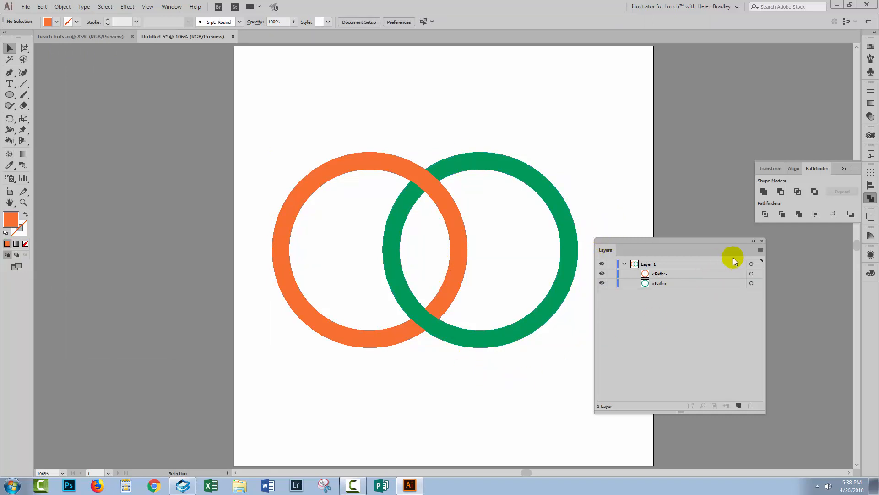
- Put away the layer list and Pathfinder options and switch to the beach huts.ai document
{"action": "left_click", "coordinate": [762, 240]}
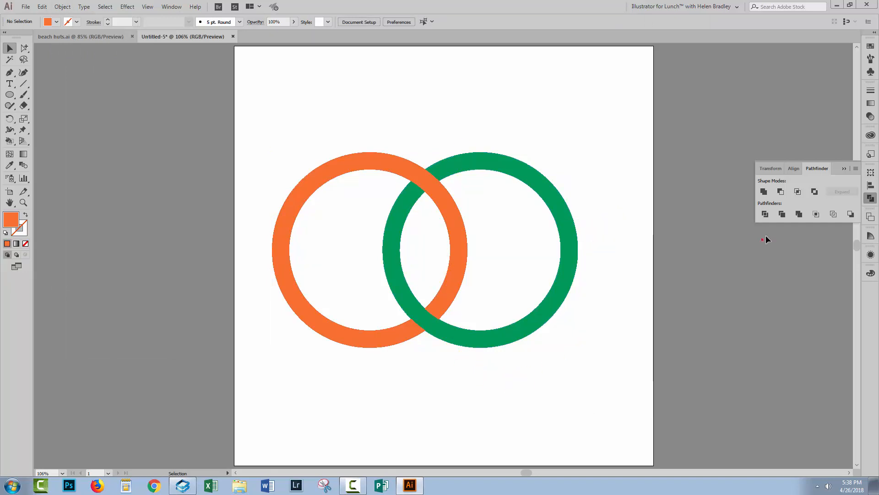
{"action": "left_click", "coordinate": [844, 169]}
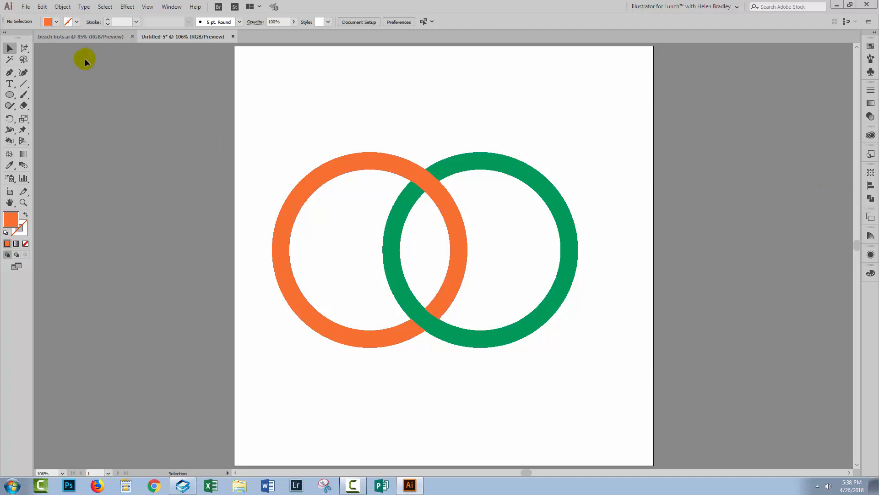
{"action": "left_click", "coordinate": [67, 38]}
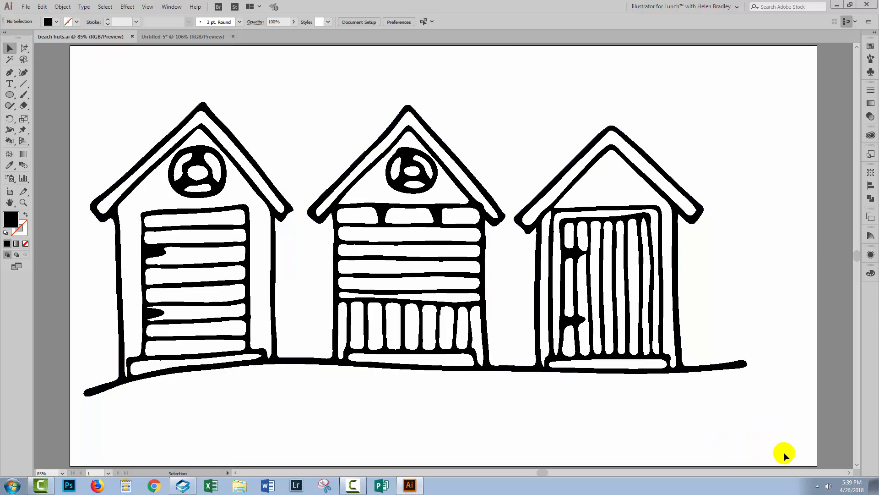
- Select the white background path behind the huts, reset the workspace and display the layer list beside the artwork
{"action": "left_click", "coordinate": [742, 443]}
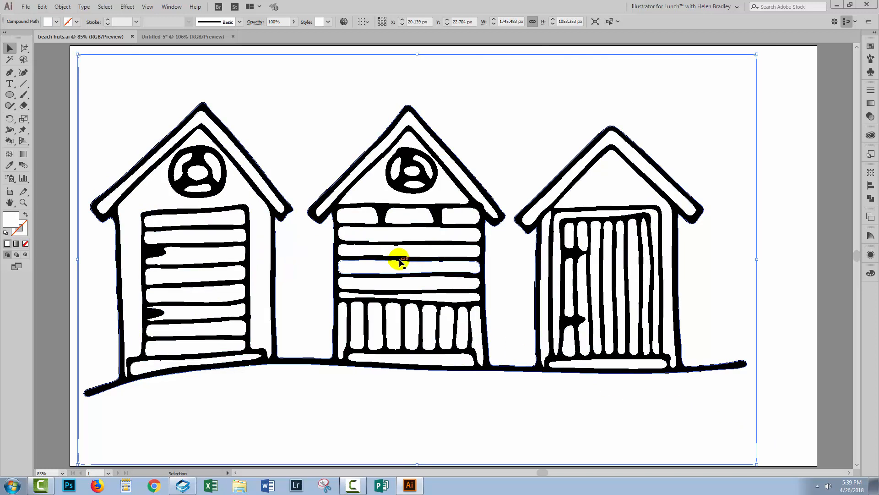
{"action": "left_click", "coordinate": [659, 7]}
{"action": "left_click", "coordinate": [711, 191]}
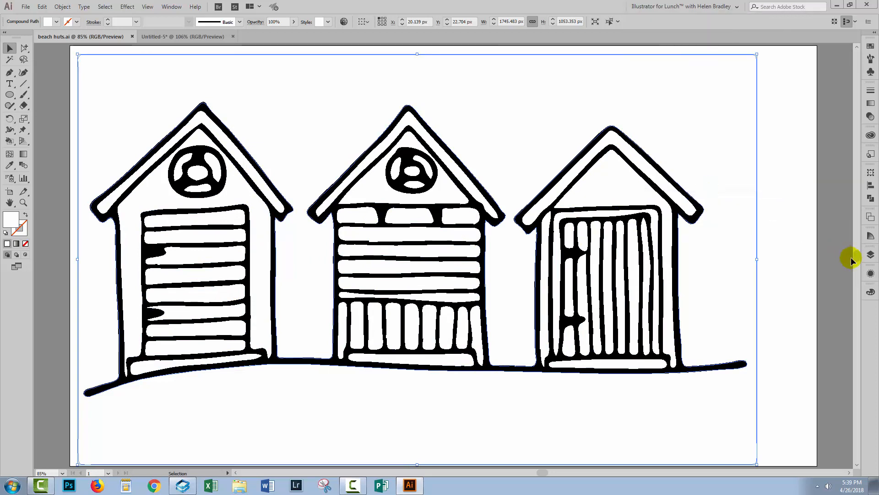
{"action": "left_click", "coordinate": [871, 255]}
{"action": "left_click_drag", "start_coordinate": [765, 249], "coordinate": [718, 176]}
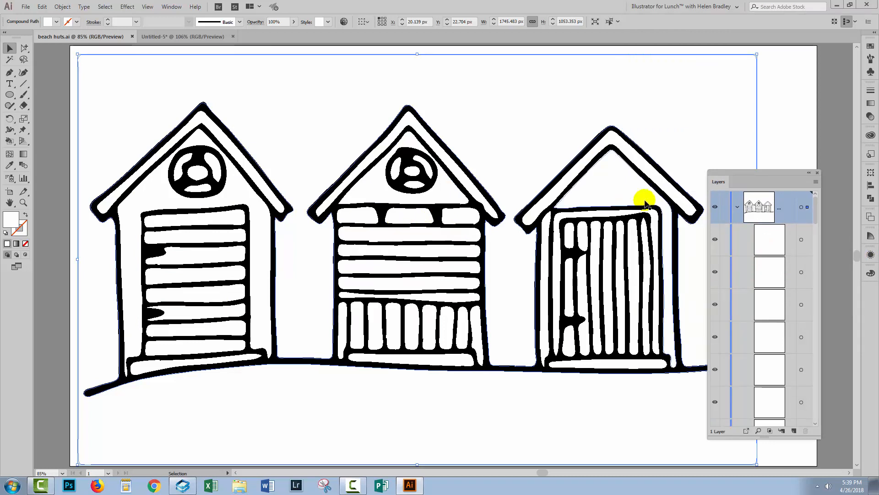
- Browse the layer list down to the black line art of the huts and toggle its visibility off and on
{"action": "left_click_drag", "start_coordinate": [815, 204], "coordinate": [815, 219]}
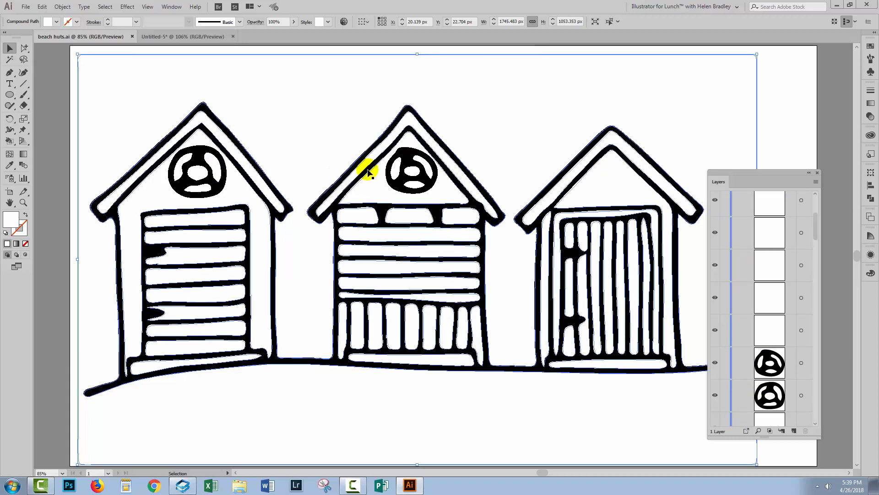
{"action": "left_click_drag", "start_coordinate": [814, 216], "coordinate": [808, 407]}
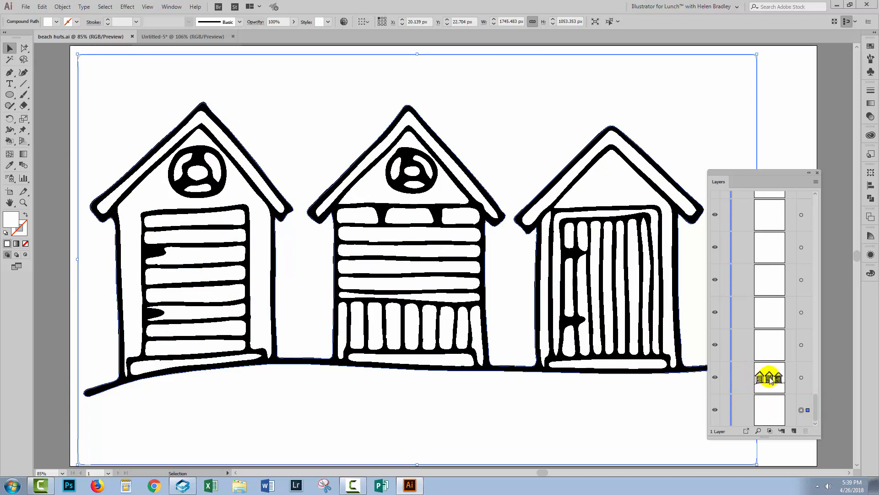
{"action": "left_click", "coordinate": [715, 377]}
{"action": "left_click", "coordinate": [715, 379]}
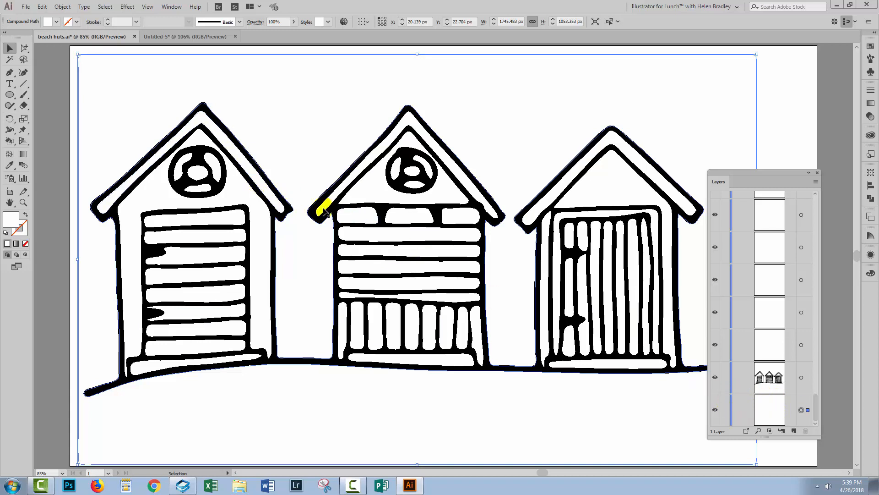
- Fill the selected background path behind the huts with orange and delete that path
{"action": "left_click", "coordinate": [870, 46]}
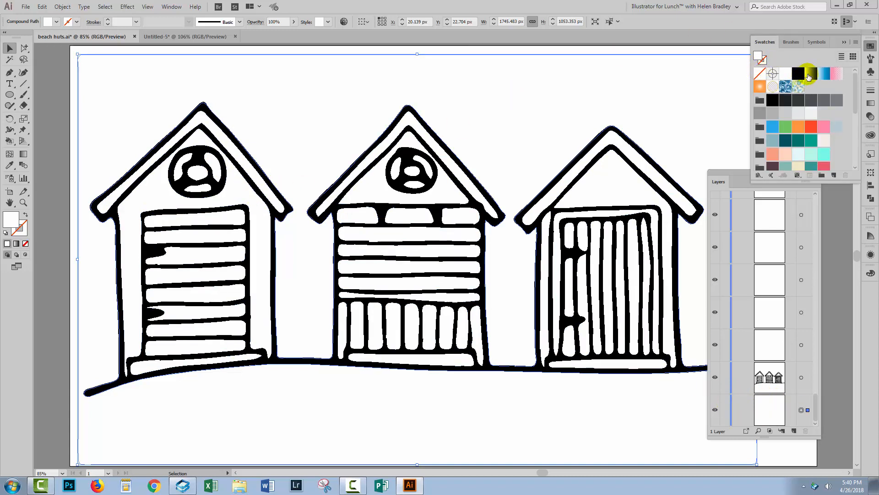
{"action": "left_click", "coordinate": [799, 128]}
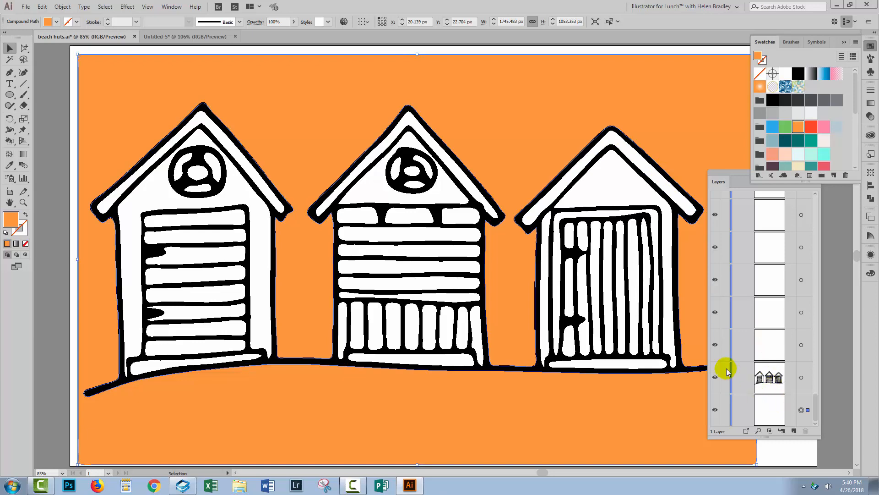
{"action": "key", "text": "Delete"}
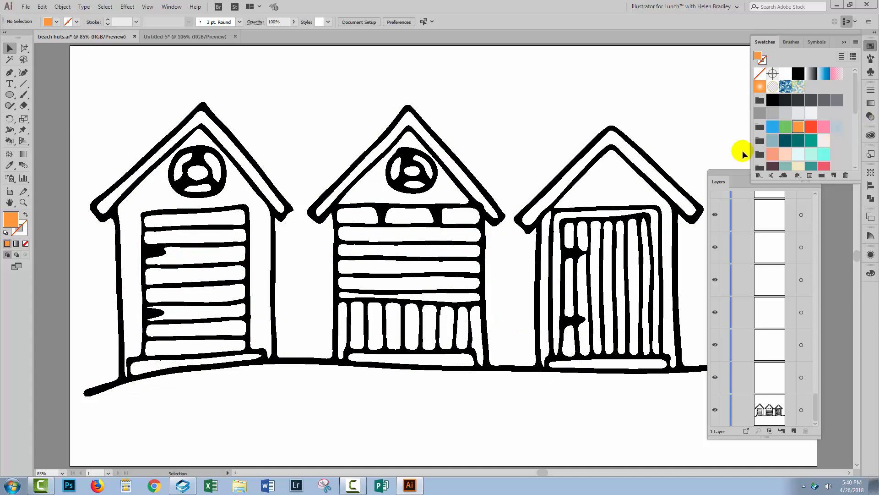
{"action": "left_click", "coordinate": [871, 46]}
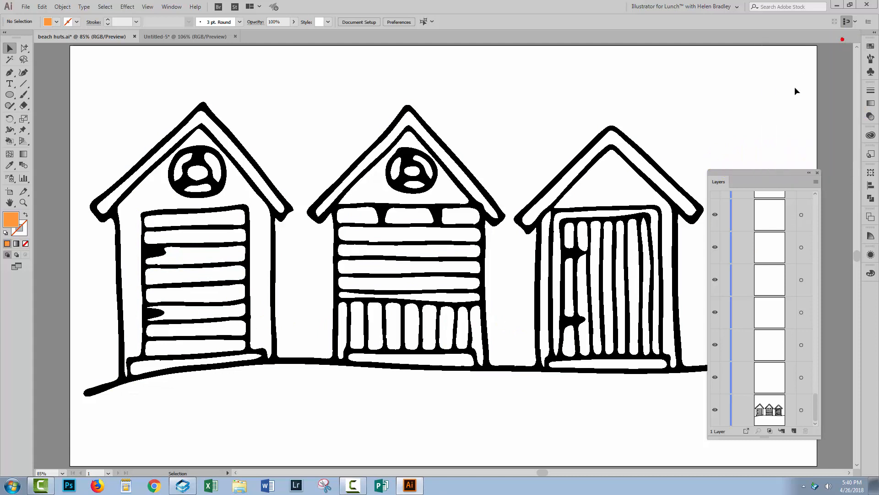
- Lock the black line art of the huts and the two black round window paths in the layer list
{"action": "left_click", "coordinate": [721, 176]}
{"action": "left_click_drag", "start_coordinate": [755, 173], "coordinate": [766, 99]}
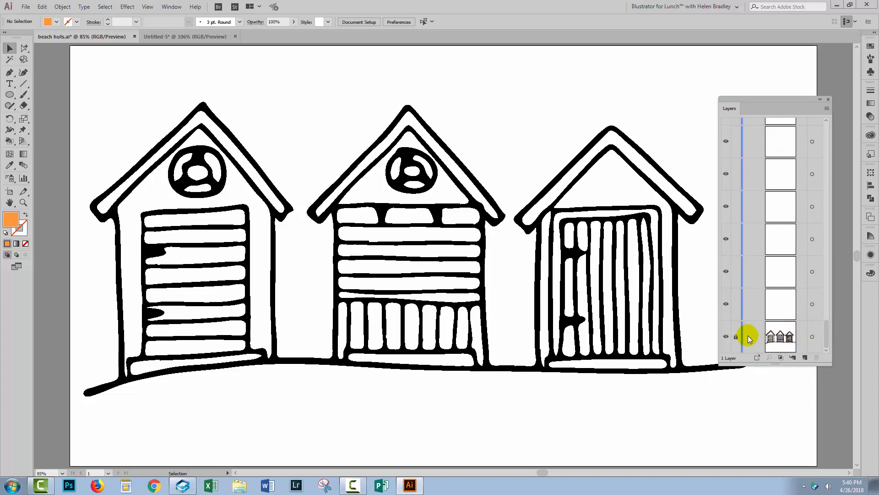
{"action": "left_click_drag", "start_coordinate": [827, 332], "coordinate": [832, 157]}
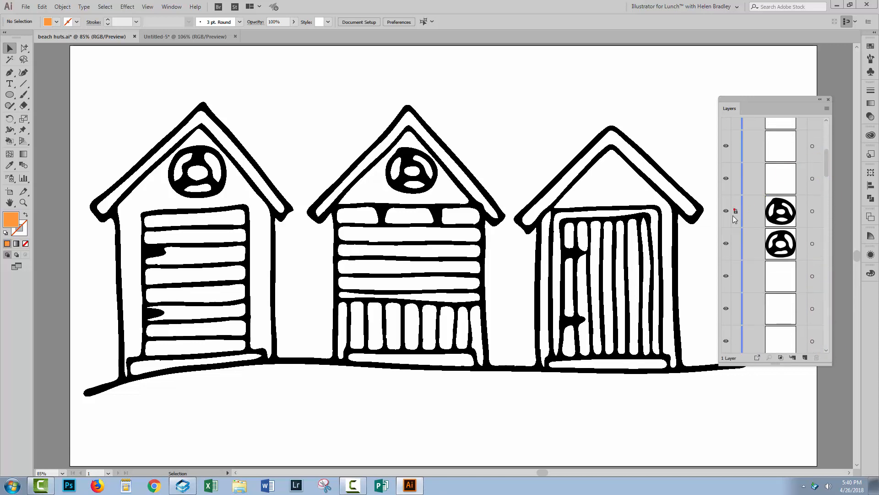
{"action": "left_click", "coordinate": [737, 211]}
{"action": "left_click", "coordinate": [736, 243]}
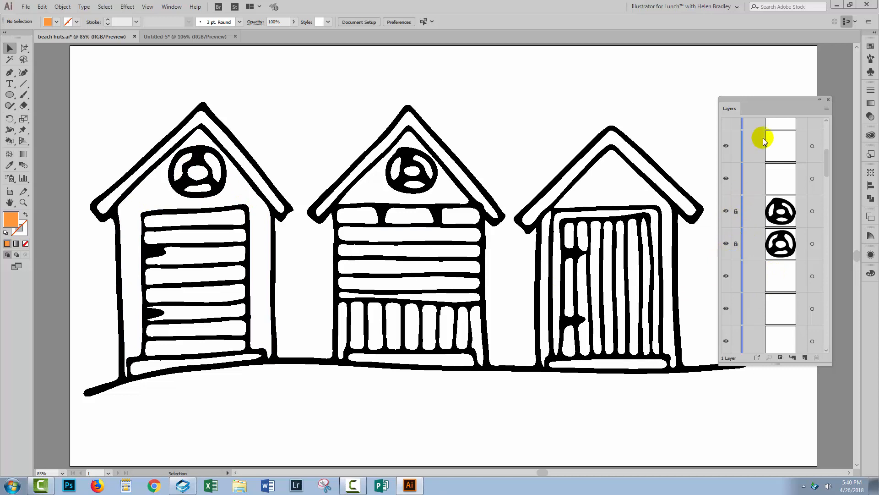
{"action": "left_click_drag", "start_coordinate": [738, 100], "coordinate": [774, 164]}
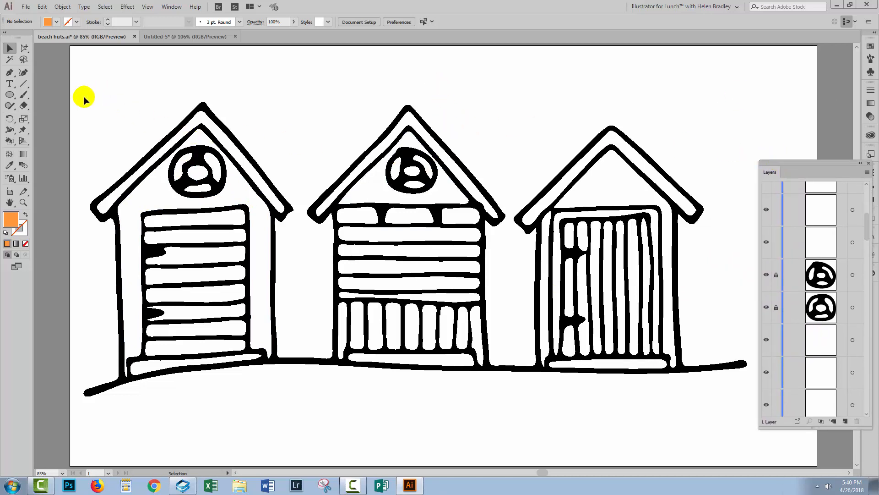
- Select all the unlocked white shapes of the huts, make them a Live Paint group and deselect it
{"action": "left_click_drag", "start_coordinate": [79, 88], "coordinate": [700, 414]}
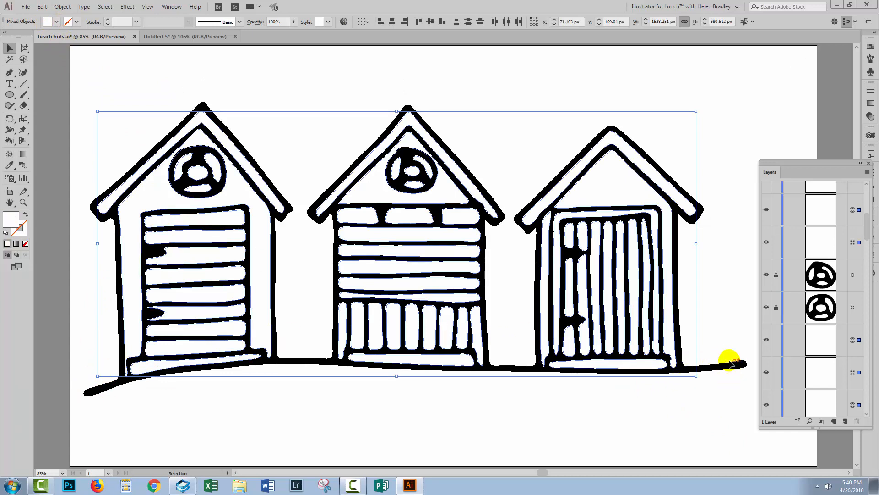
{"action": "left_click", "coordinate": [62, 7]}
{"action": "mouse_move", "coordinate": [115, 278]}
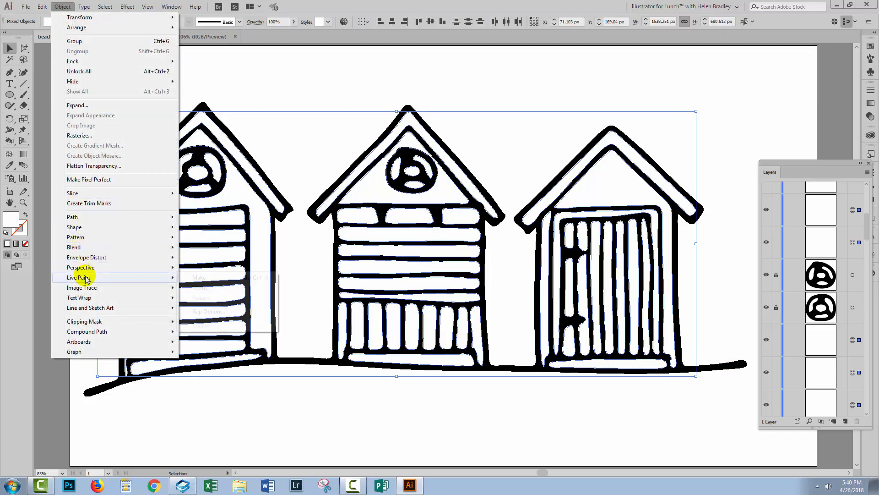
{"action": "left_click", "coordinate": [201, 277]}
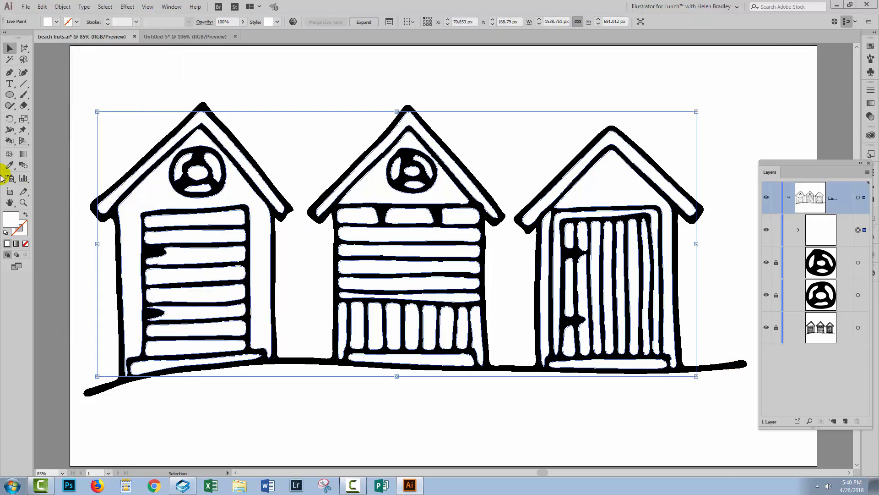
{"action": "left_click_drag", "start_coordinate": [9, 141], "coordinate": [50, 154]}
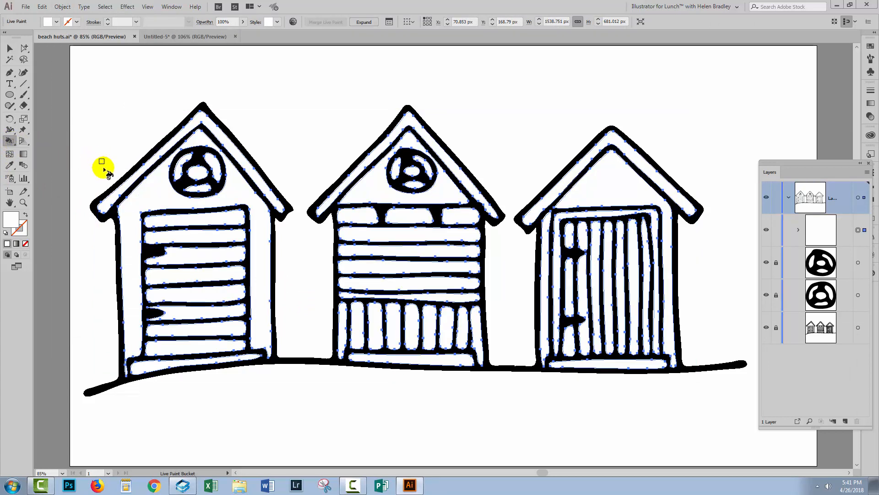
{"action": "left_click", "coordinate": [9, 48]}
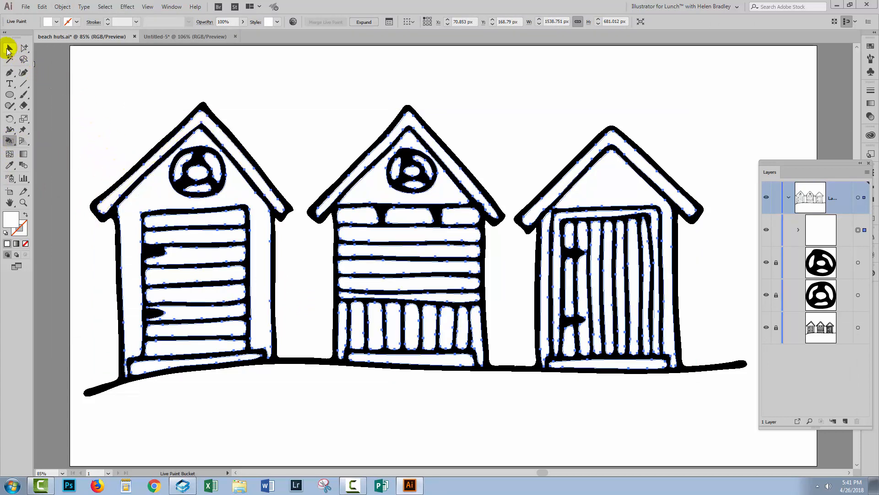
{"action": "left_click", "coordinate": [145, 88]}
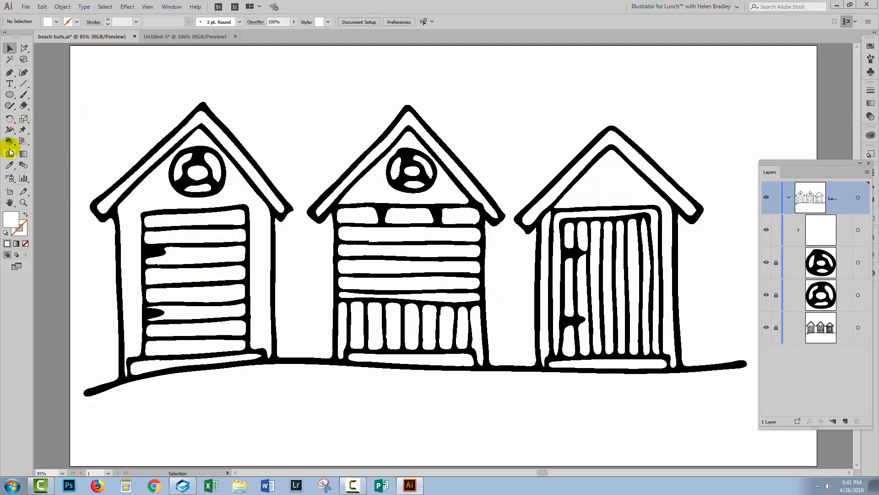
- Take the Live Paint Bucket with a teal fill swatch and accept its options for painting fills with the swatch preview
{"action": "left_click_drag", "start_coordinate": [10, 144], "coordinate": [45, 153]}
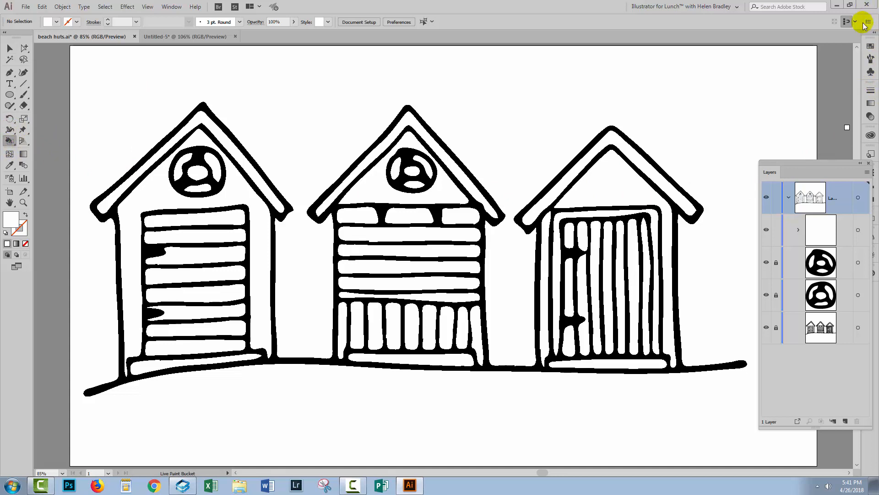
{"action": "left_click", "coordinate": [871, 47]}
{"action": "left_click_drag", "start_coordinate": [820, 185], "coordinate": [847, 415]}
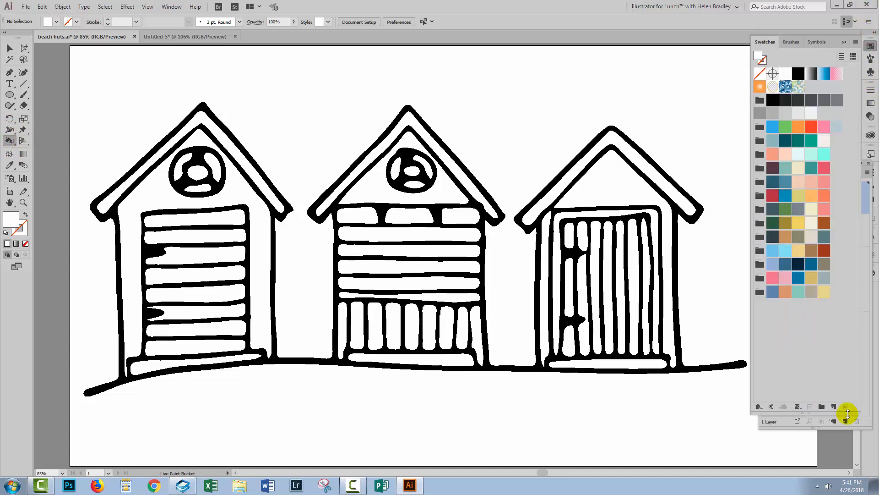
{"action": "left_click", "coordinate": [798, 294]}
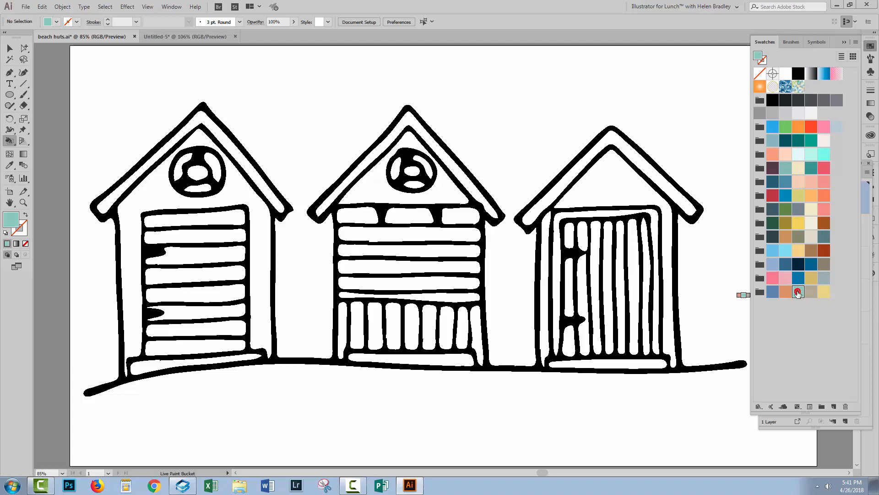
{"action": "double_click", "coordinate": [10, 141]}
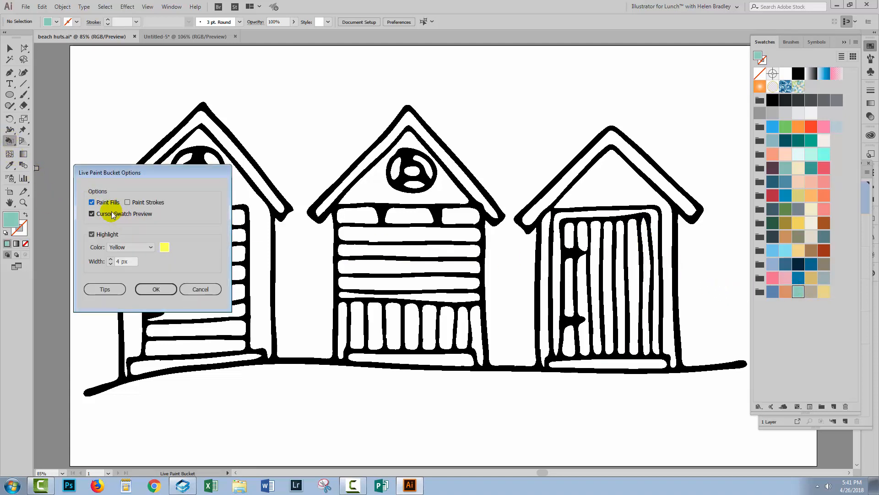
{"action": "left_click", "coordinate": [155, 289]}
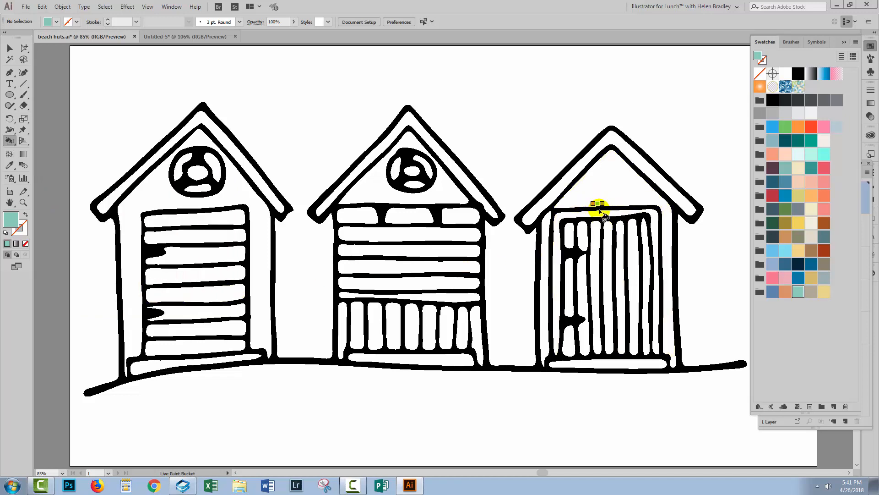
{"action": "left_click", "coordinate": [573, 252]}
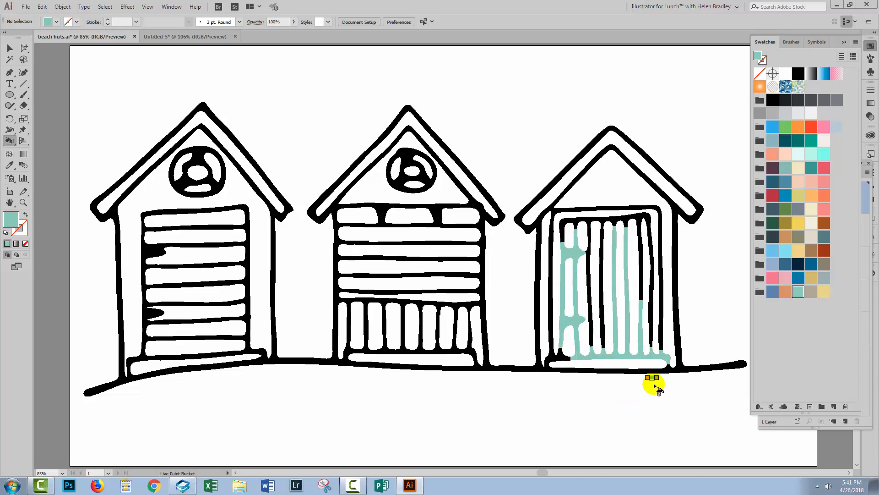
{"action": "left_click", "coordinate": [665, 363]}
{"action": "key", "text": "ctrl+z"}
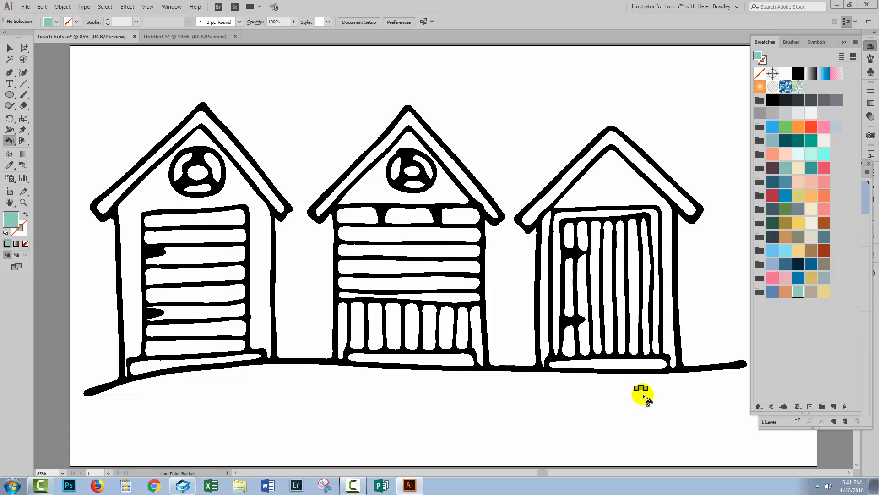
- Paint alternate planks of the third hut's door teal, including the plank sections between the hinges
{"action": "left_click", "coordinate": [569, 297]}
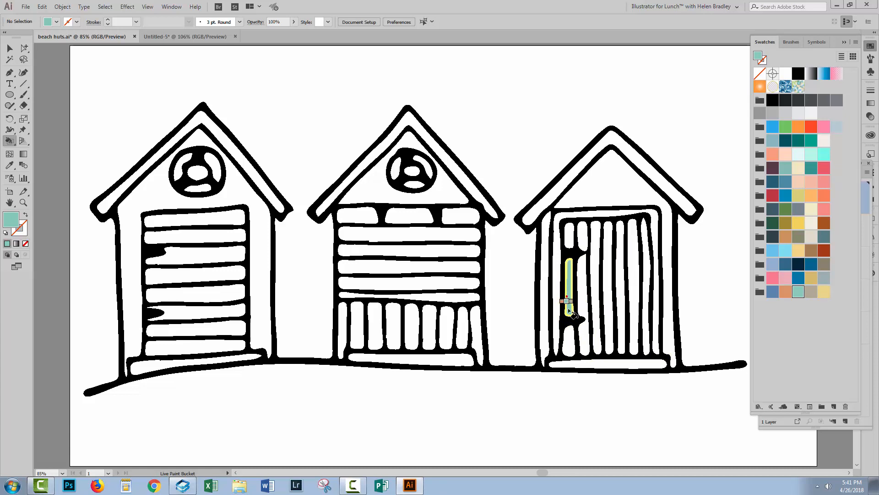
{"action": "left_click", "coordinate": [569, 343]}
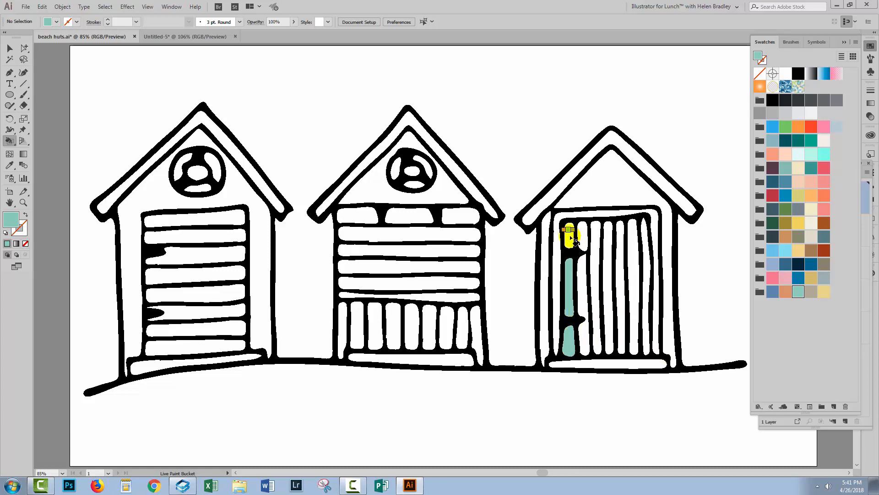
{"action": "left_click", "coordinate": [595, 235]}
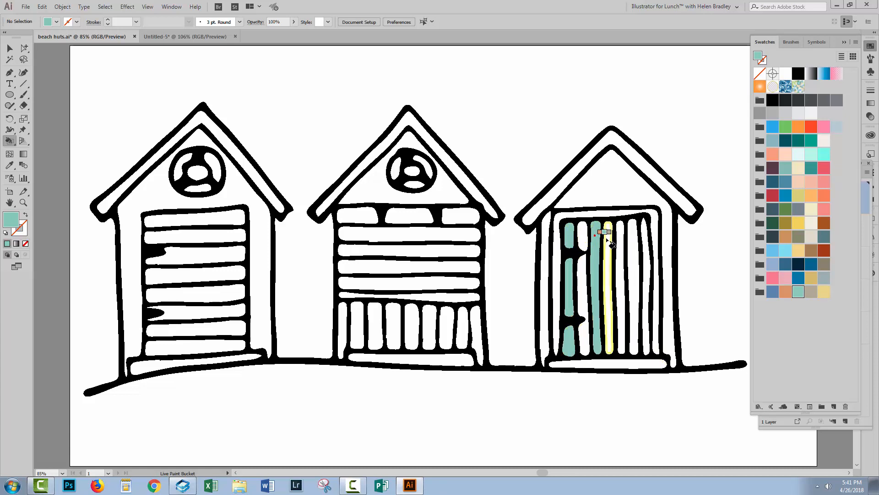
{"action": "left_click", "coordinate": [621, 238]}
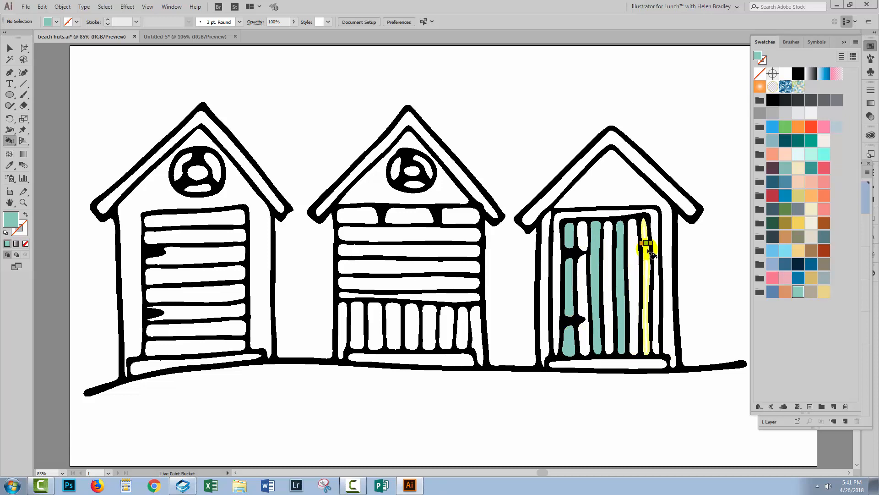
{"action": "left_click", "coordinate": [646, 260]}
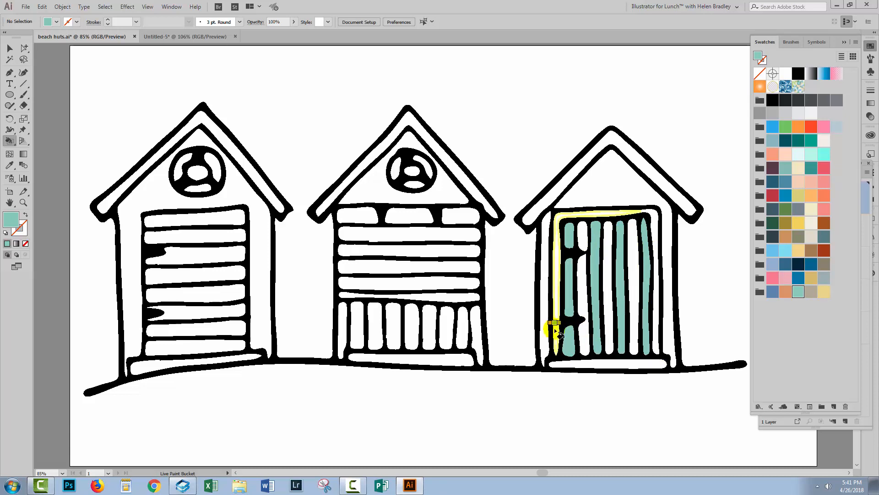
{"action": "left_click", "coordinate": [661, 317]}
- Choose the muted orange swatch and paint the remaining planks of the third hut's door with it
{"action": "left_click", "coordinate": [798, 294]}
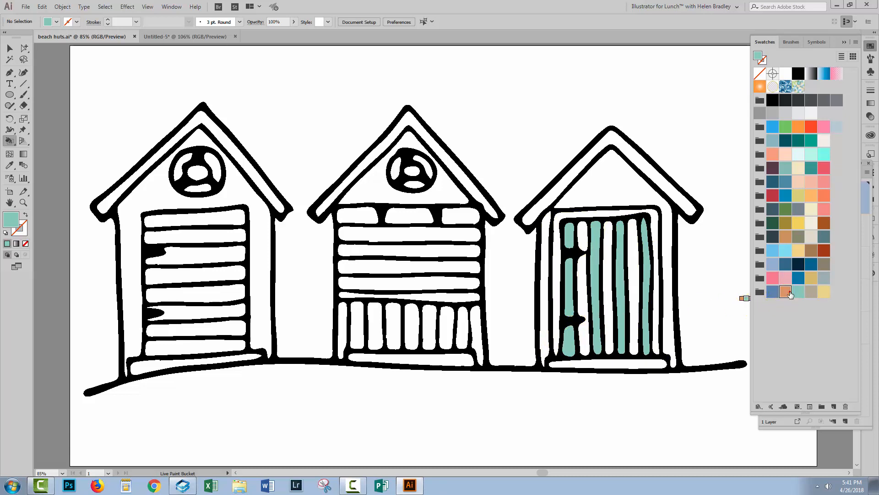
{"action": "left_click", "coordinate": [786, 291]}
{"action": "left_click", "coordinate": [638, 304]}
{"action": "left_click", "coordinate": [609, 304]}
{"action": "left_click", "coordinate": [582, 304]}
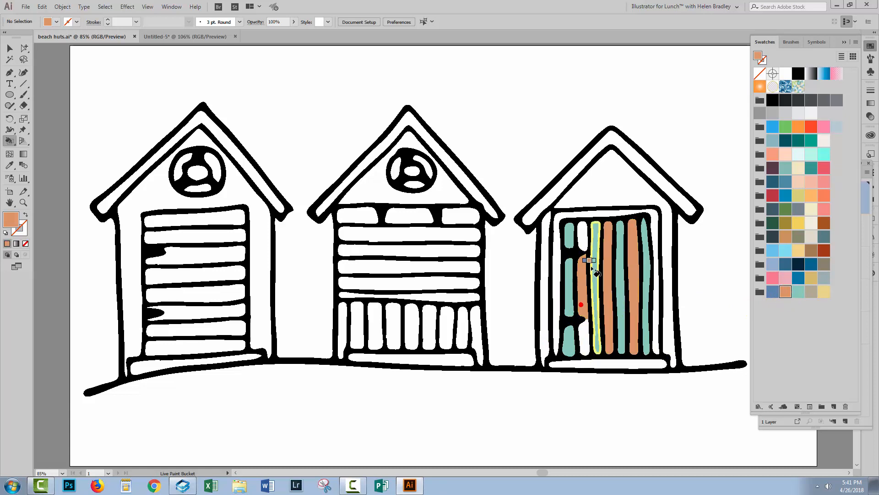
{"action": "left_click", "coordinate": [585, 240]}
{"action": "left_click", "coordinate": [584, 339]}
- Paint all parts of the frame around the third hut's door muted orange
{"action": "left_click", "coordinate": [557, 303]}
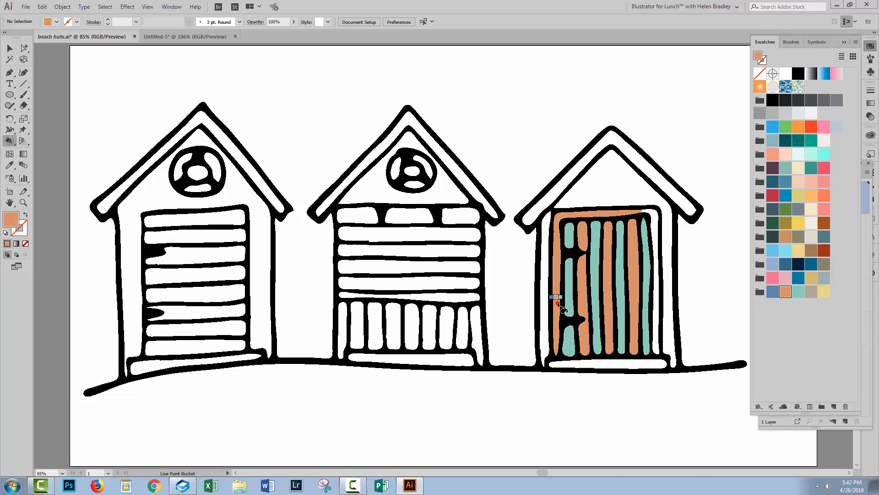
{"action": "left_click", "coordinate": [657, 321]}
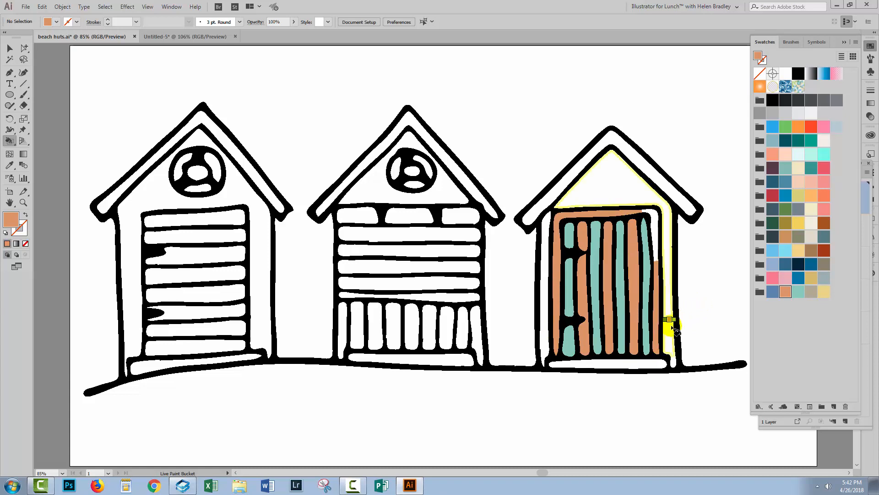
{"action": "left_click", "coordinate": [654, 241]}
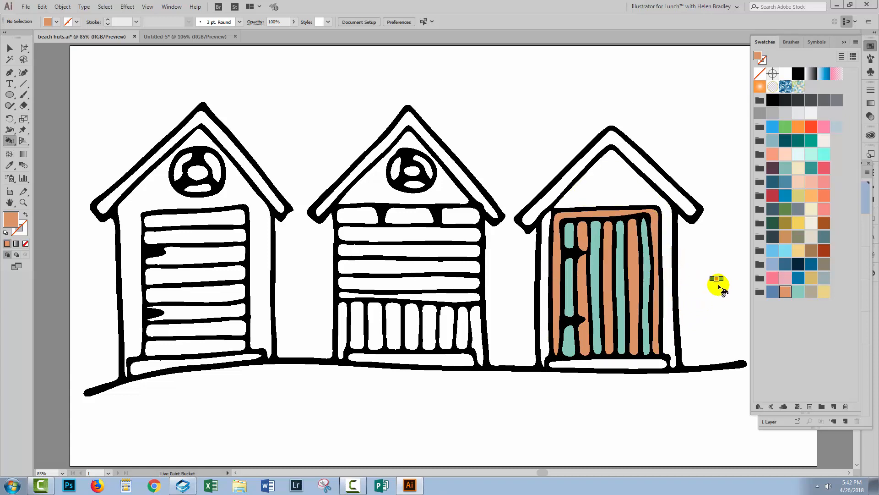
{"action": "left_click", "coordinate": [61, 7]}
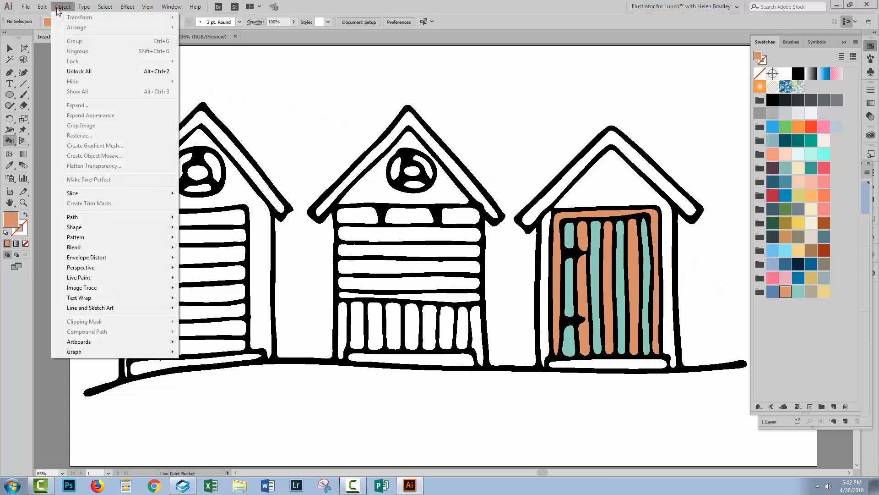
{"action": "mouse_move", "coordinate": [172, 300]}
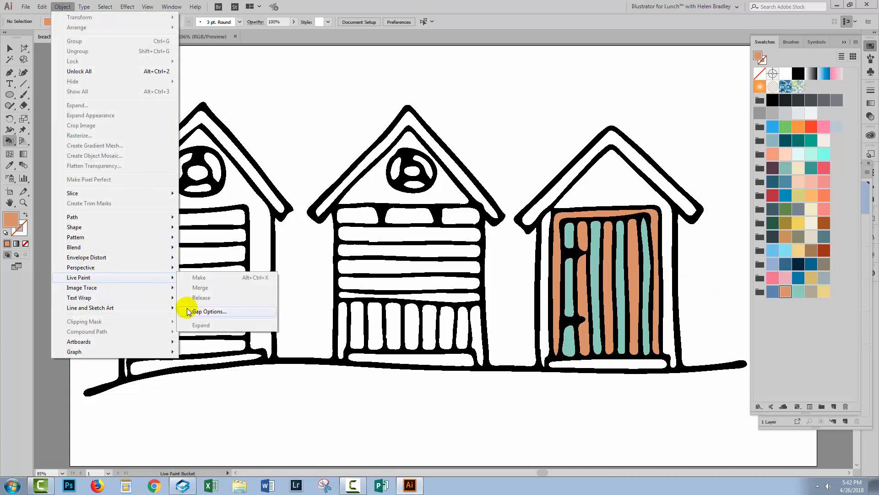
{"action": "left_click", "coordinate": [479, 24]}
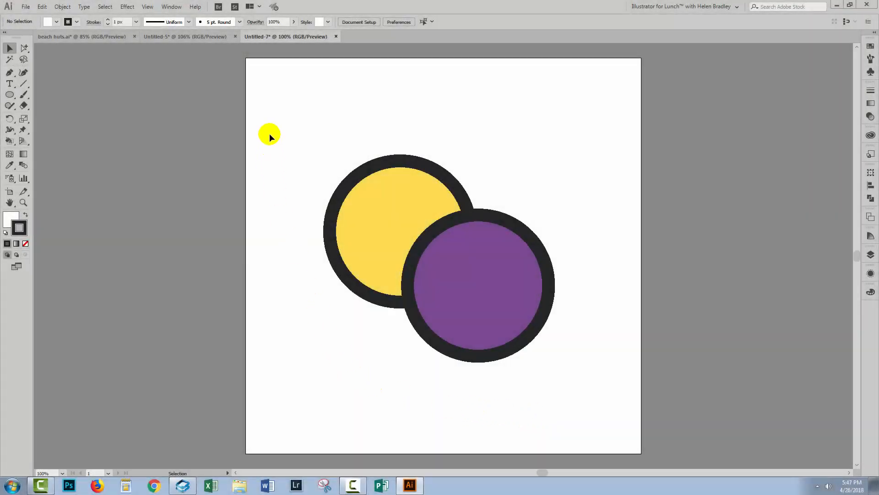
- Convert the two overlapping yellow and purple circles into a Live Paint group and deselect it
{"action": "left_click_drag", "start_coordinate": [275, 124], "coordinate": [575, 407]}
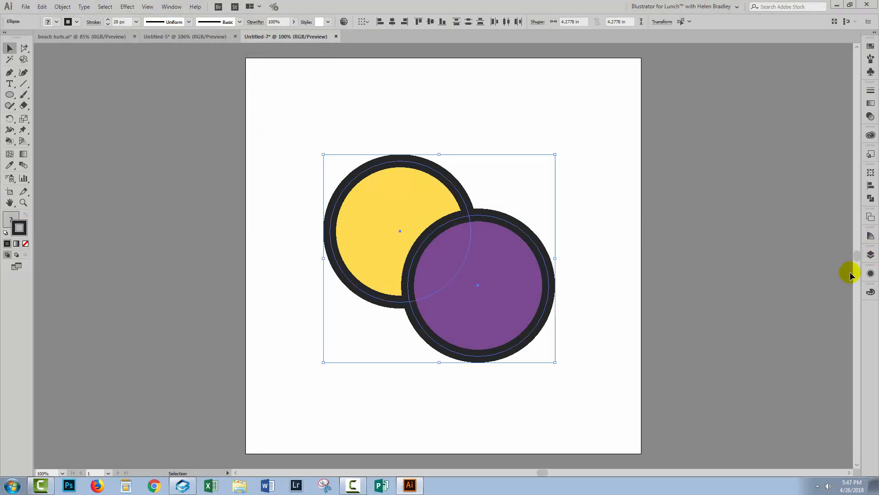
{"action": "left_click", "coordinate": [870, 255]}
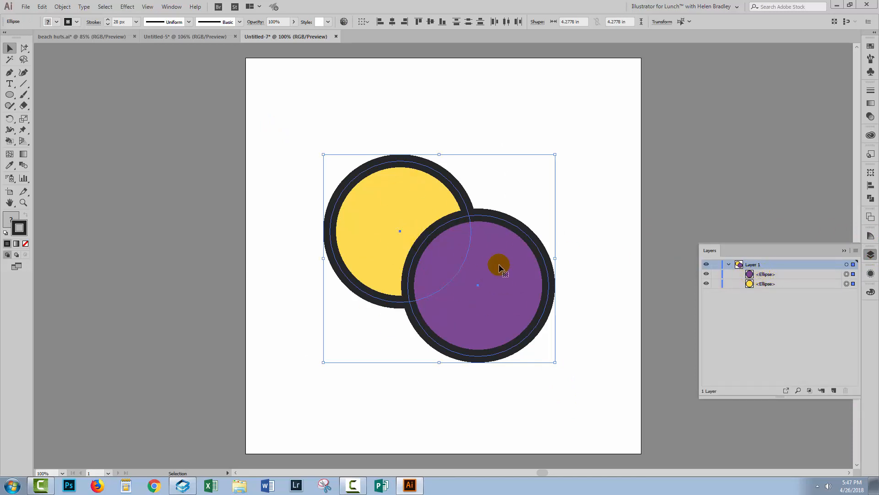
{"action": "left_click", "coordinate": [62, 6]}
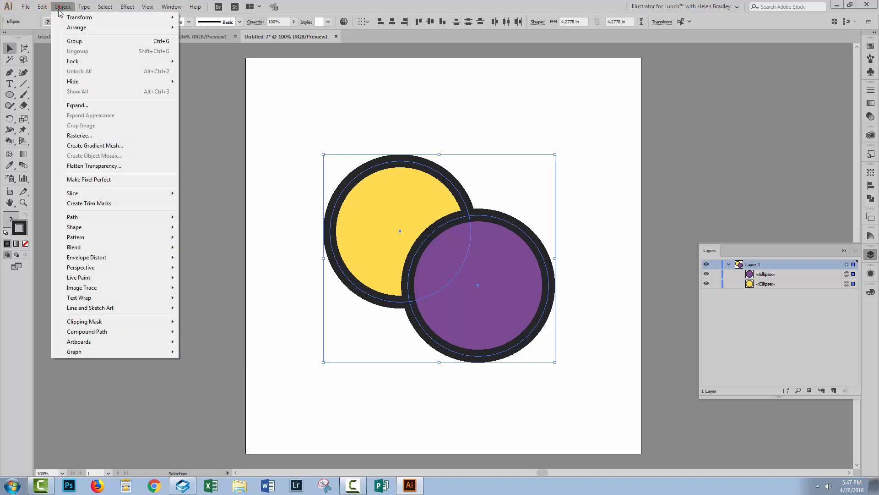
{"action": "mouse_move", "coordinate": [118, 277]}
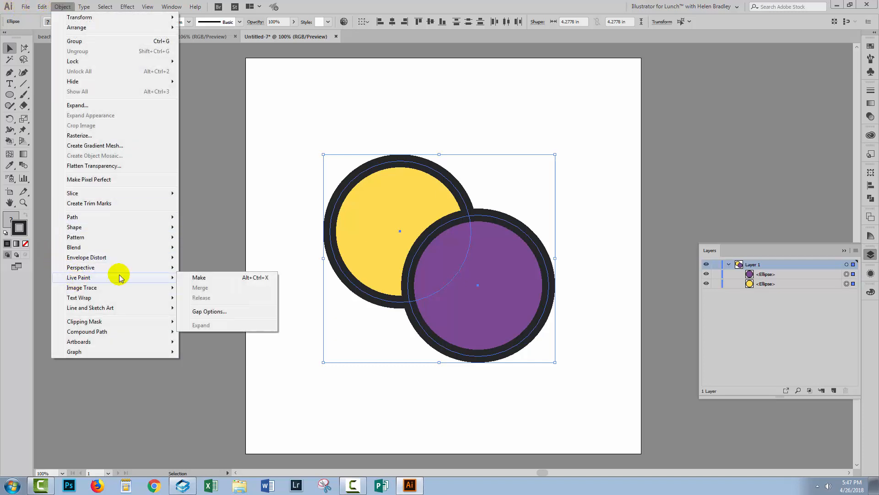
{"action": "left_click", "coordinate": [202, 277]}
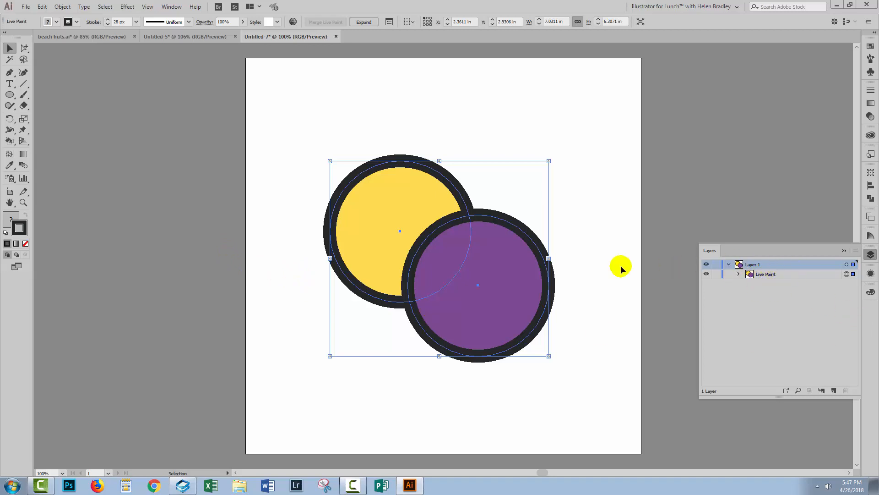
{"action": "left_click", "coordinate": [277, 217]}
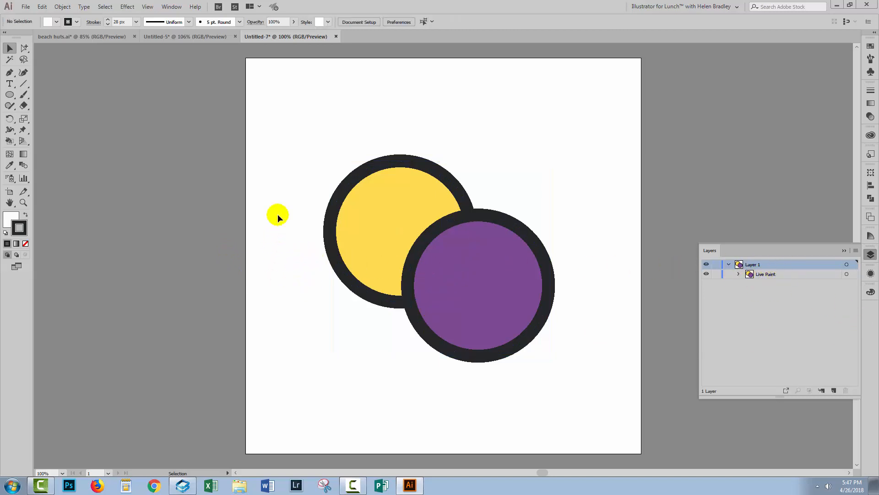
- Take the Live Paint Bucket and accept its options for painting both fills and strokes with the swatch preview
{"action": "left_click", "coordinate": [8, 141]}
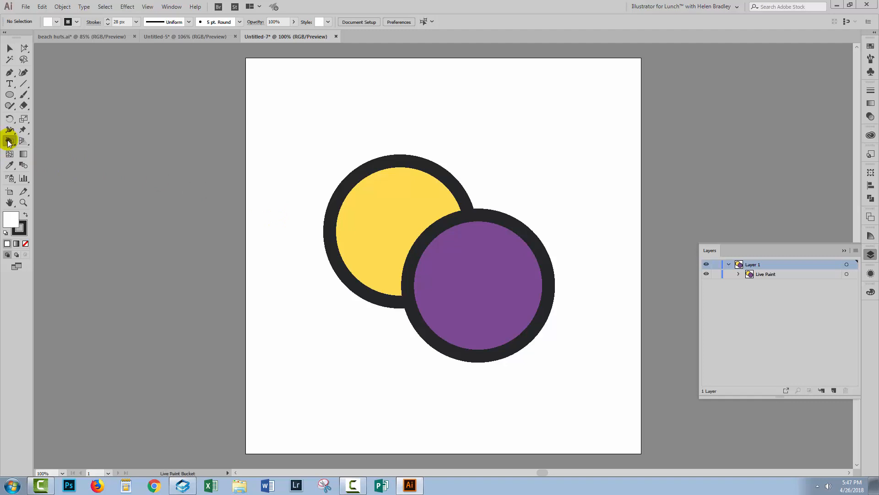
{"action": "double_click", "coordinate": [8, 141]}
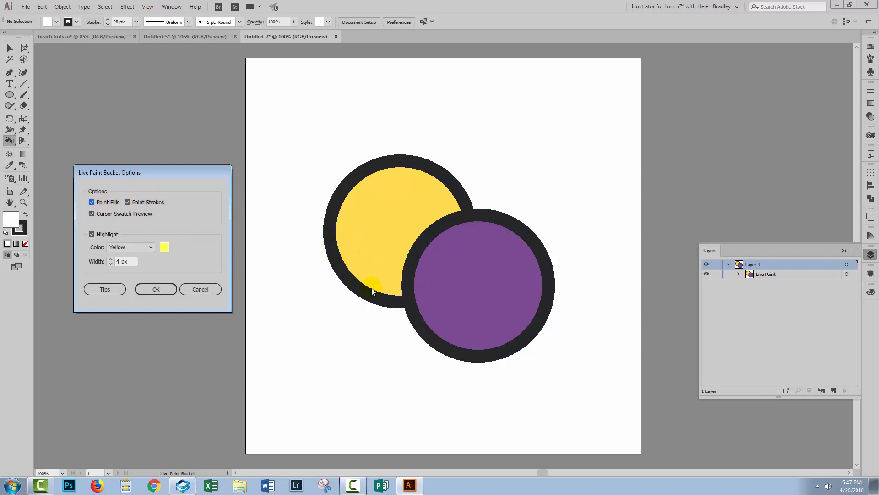
{"action": "left_click", "coordinate": [153, 290]}
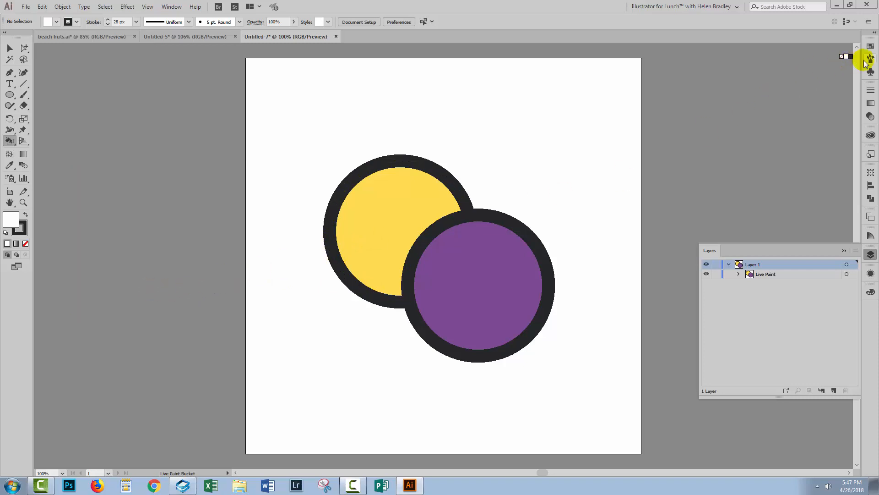
- Choose the light green swatch for the fill and cycle the stroke colour through the neighbouring swatches to light blue
{"action": "left_click", "coordinate": [871, 46]}
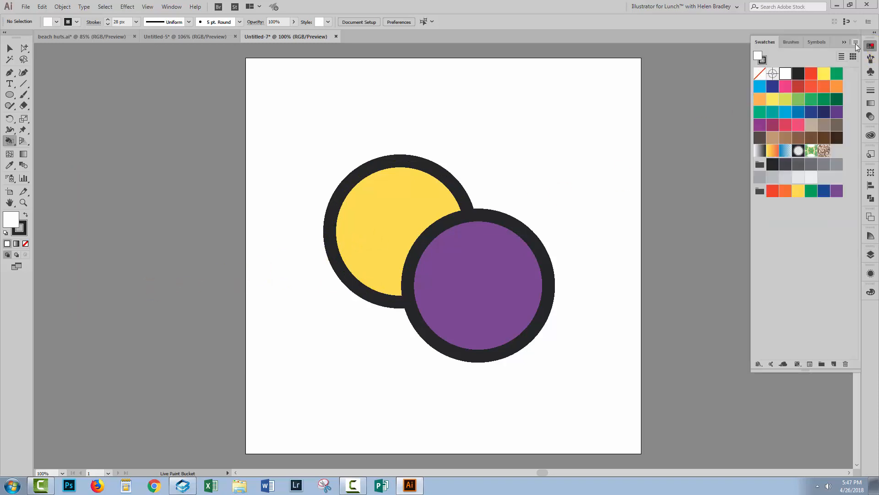
{"action": "left_click", "coordinate": [798, 100]}
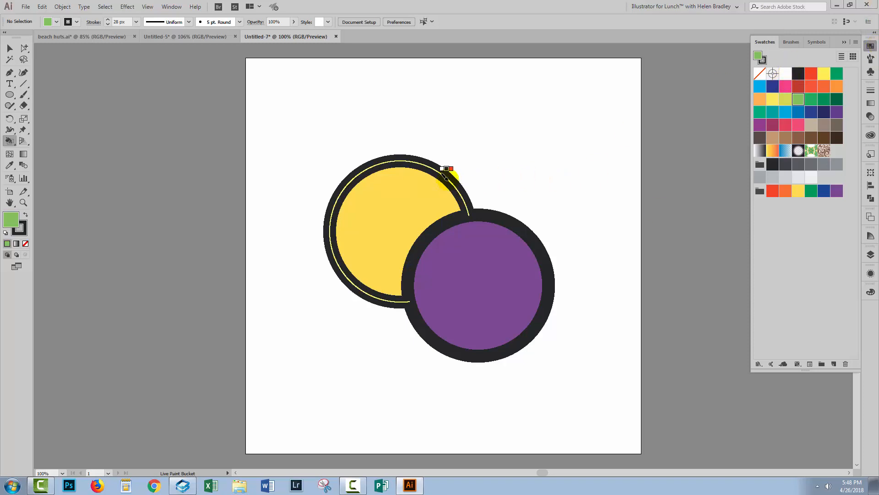
{"action": "key", "text": "Right"}
{"action": "key", "text": "Right"}
{"action": "key", "text": "Right"}
{"action": "key", "text": "Right"}
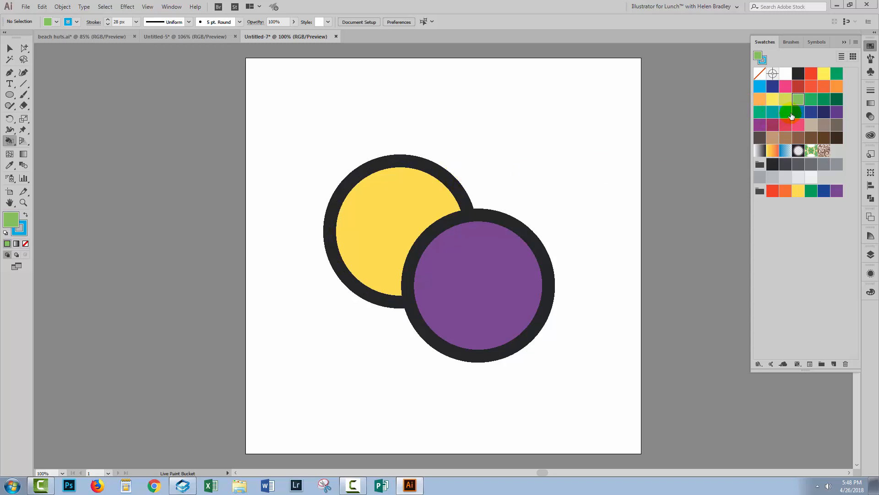
{"action": "left_click", "coordinate": [798, 100]}
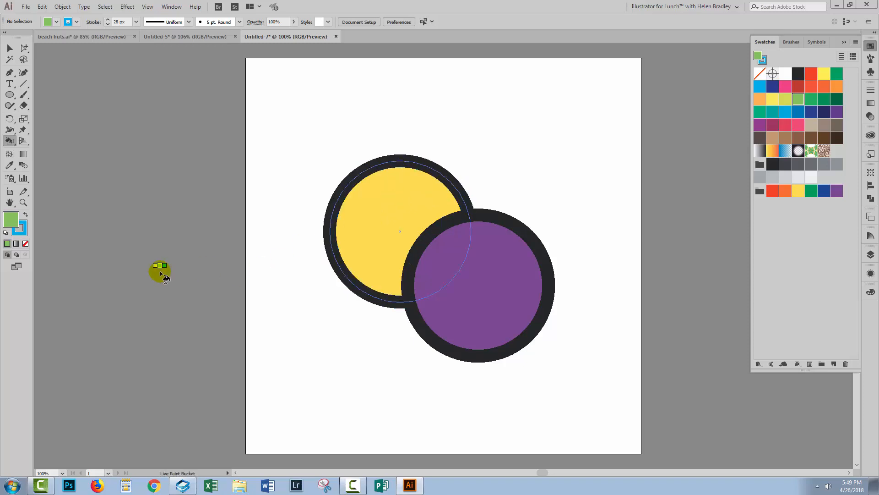
- Set the stroke colour to the light green swatch and paint the visible outline of the yellow circle with it
{"action": "left_click", "coordinate": [19, 227]}
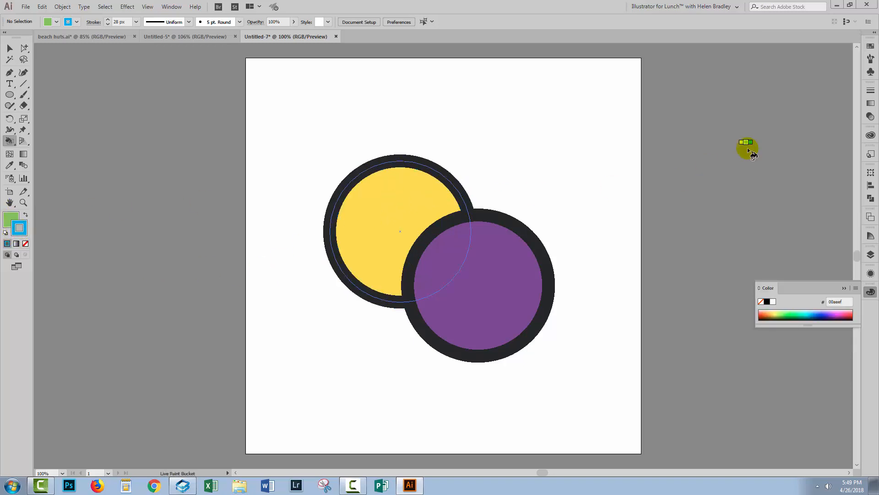
{"action": "left_click", "coordinate": [871, 46]}
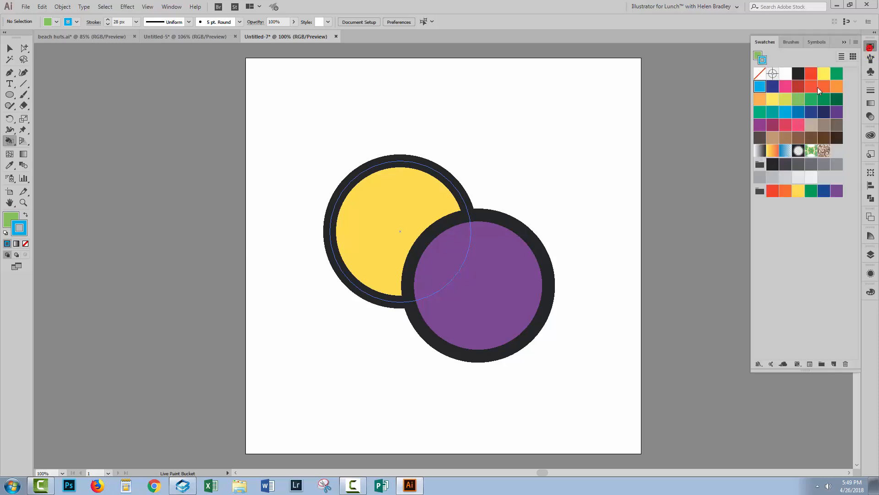
{"action": "left_click", "coordinate": [798, 99]}
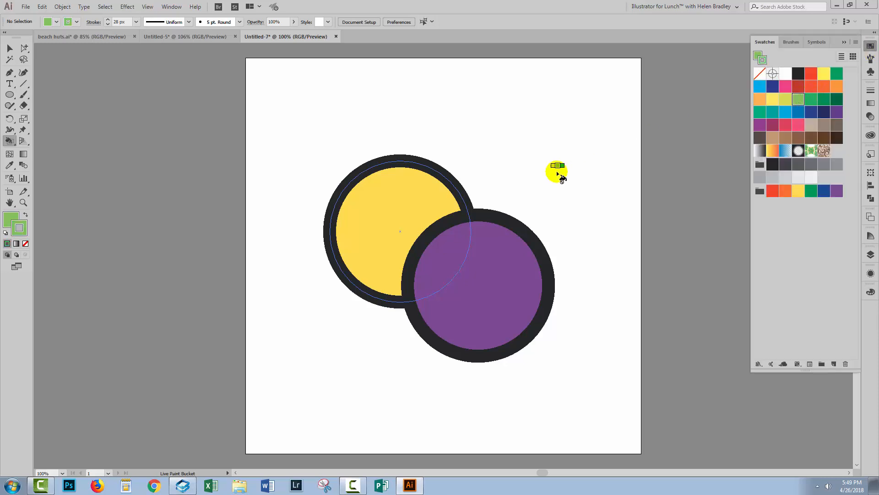
{"action": "left_click", "coordinate": [454, 187]}
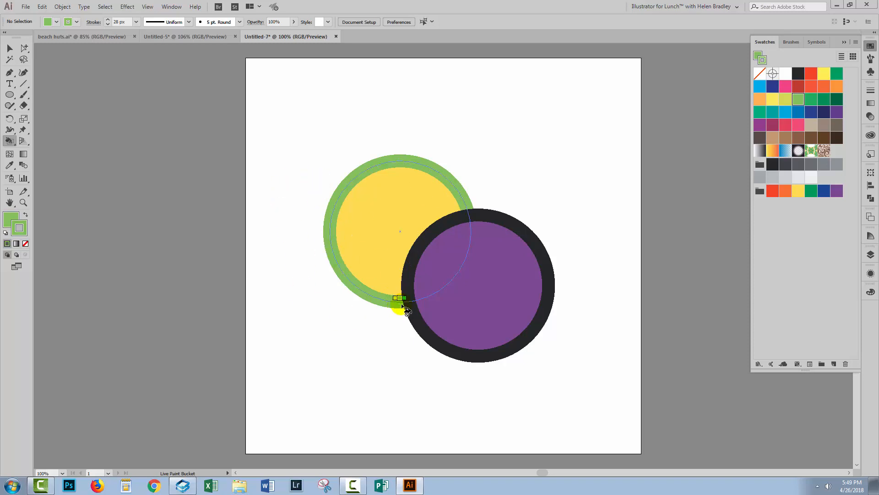
- Cycle the stroke colour to the dark green swatch and paint the purple circle's outline outside the overlap with it
{"action": "key", "text": "Right"}
{"action": "key", "text": "Right"}
{"action": "key", "text": "Right"}
{"action": "key", "text": "Right"}
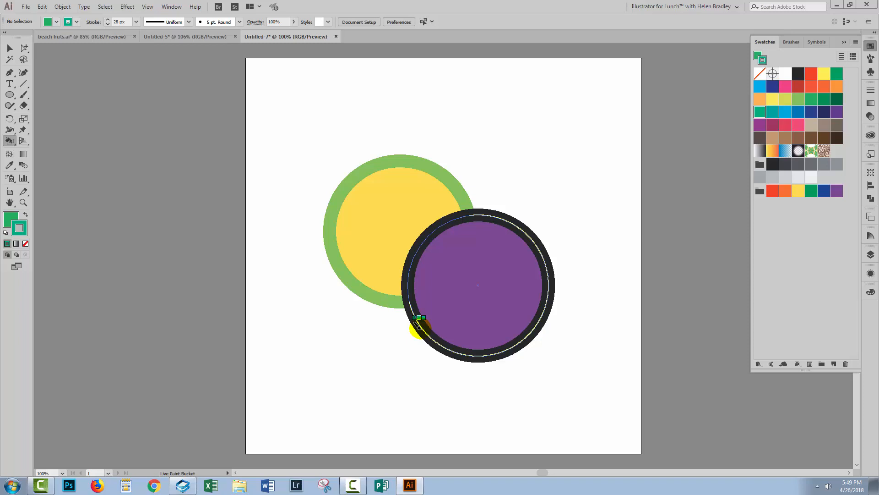
{"action": "key", "text": "Left"}
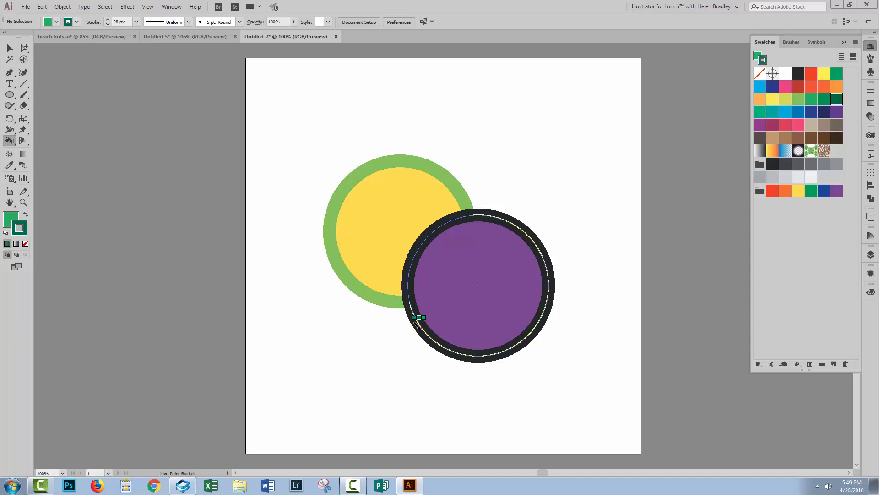
{"action": "left_click", "coordinate": [418, 323]}
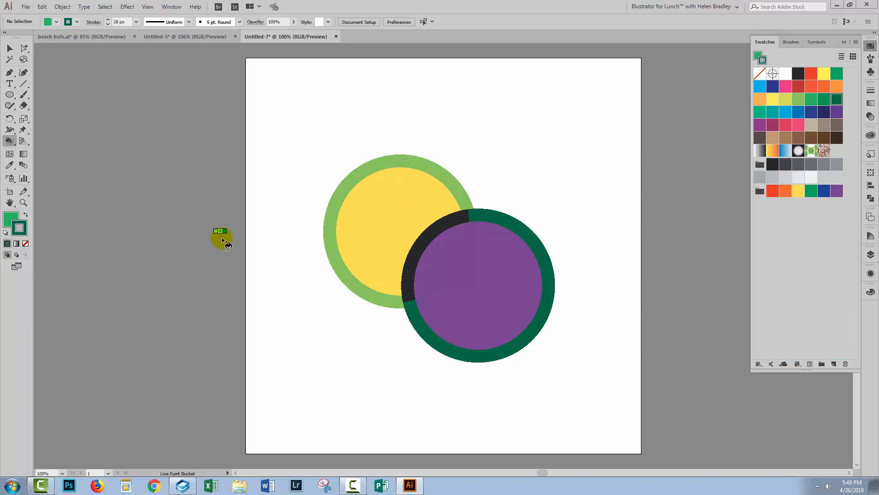
- Set the fill colour to the orange swatch and paint the yellow circle's area outside the overlap with it
{"action": "left_click", "coordinate": [9, 217]}
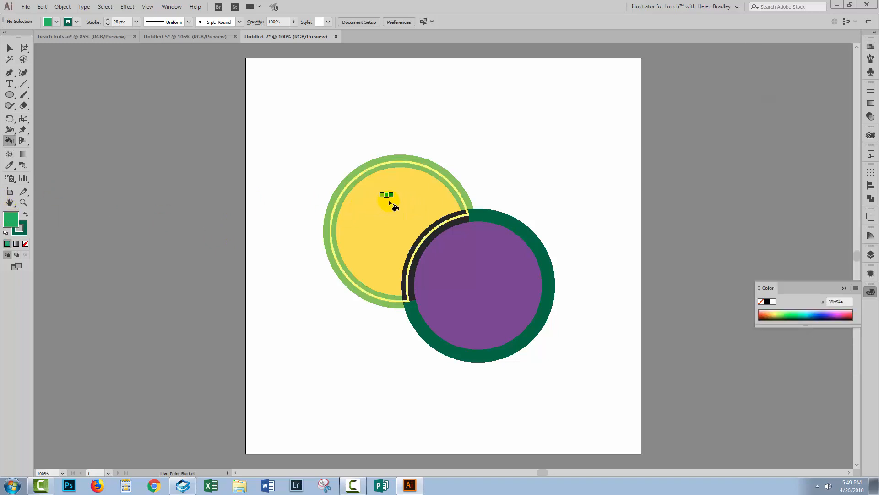
{"action": "left_click", "coordinate": [870, 46]}
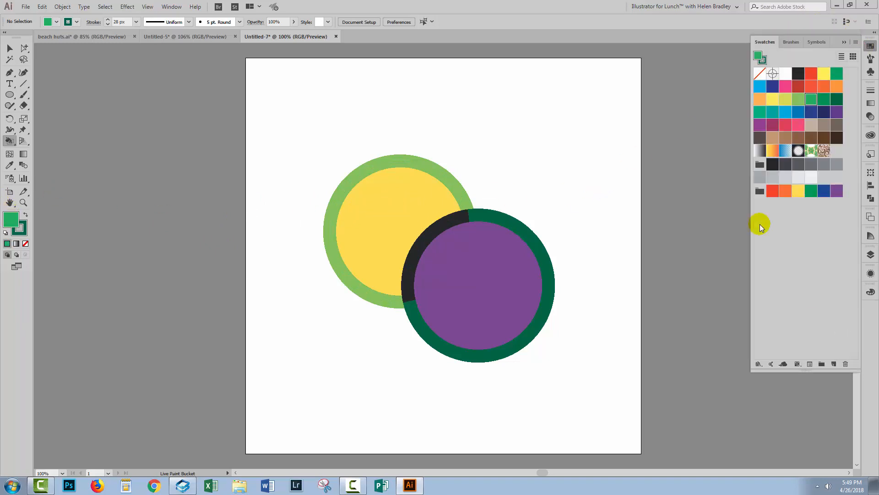
{"action": "left_click", "coordinate": [785, 191]}
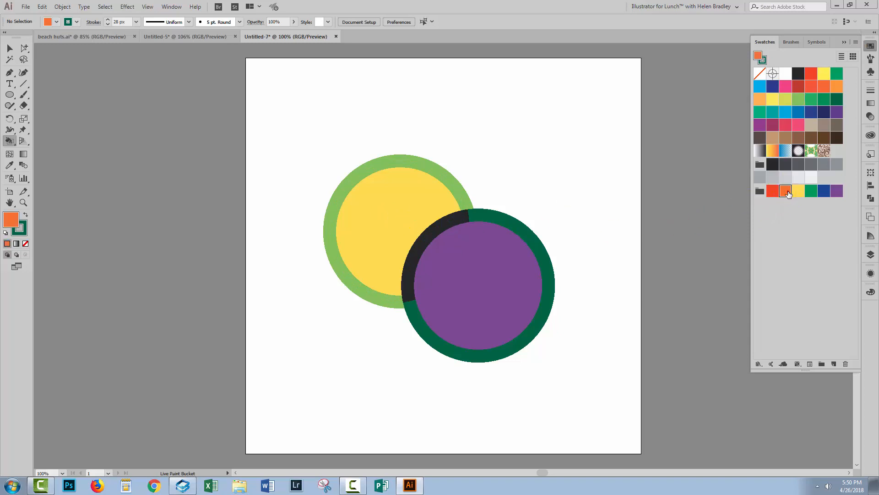
{"action": "left_click", "coordinate": [385, 214]}
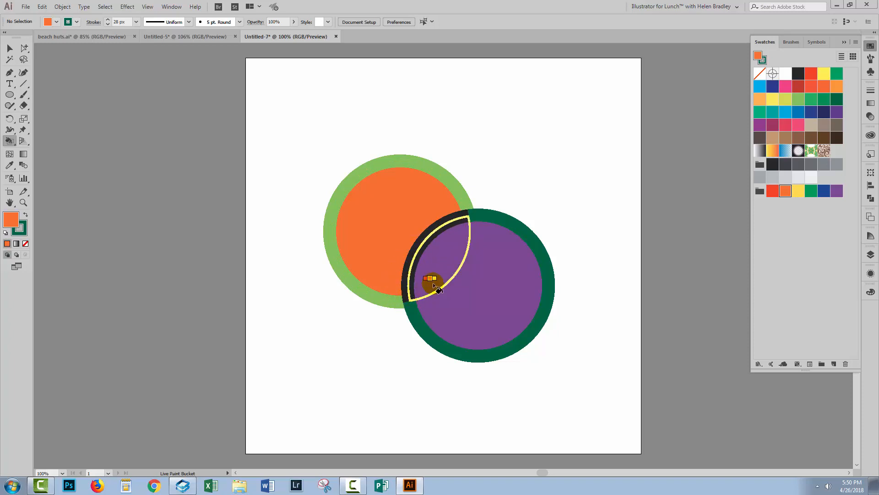
- Paint the overlap between the two circles green and the rest of the purple circle's fill red
{"action": "left_click", "coordinate": [811, 191]}
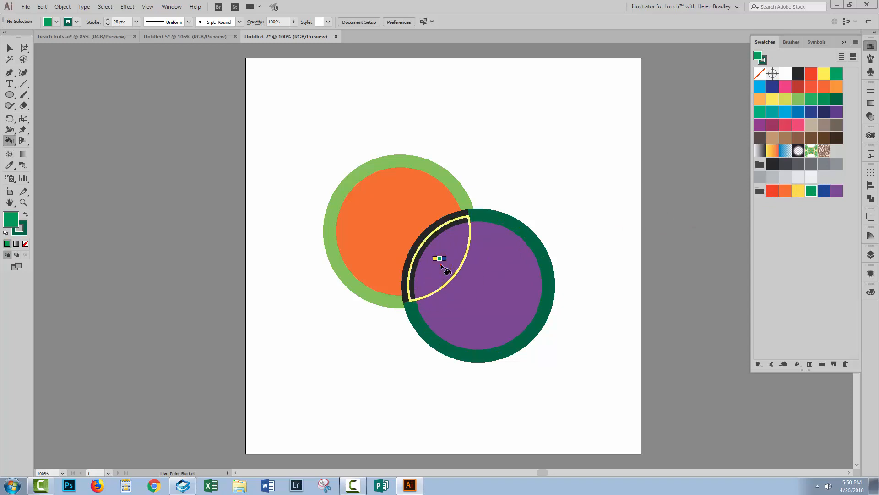
{"action": "left_click", "coordinate": [443, 266]}
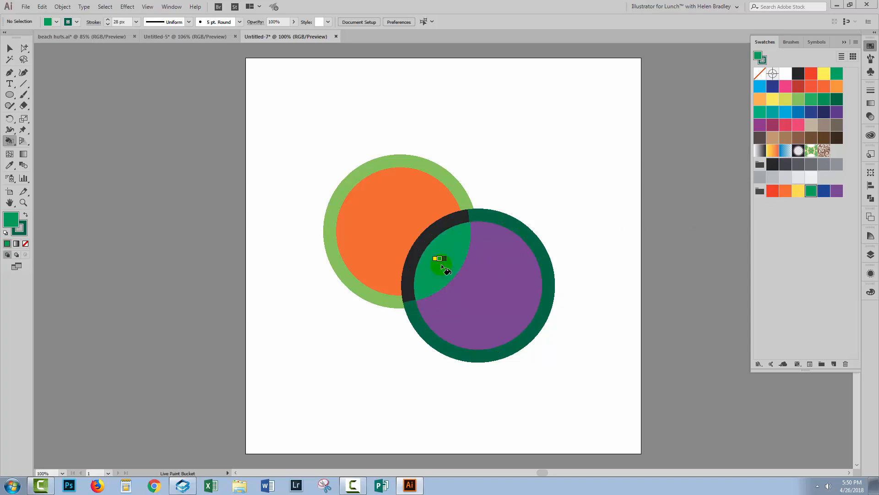
{"action": "left_click", "coordinate": [836, 191]}
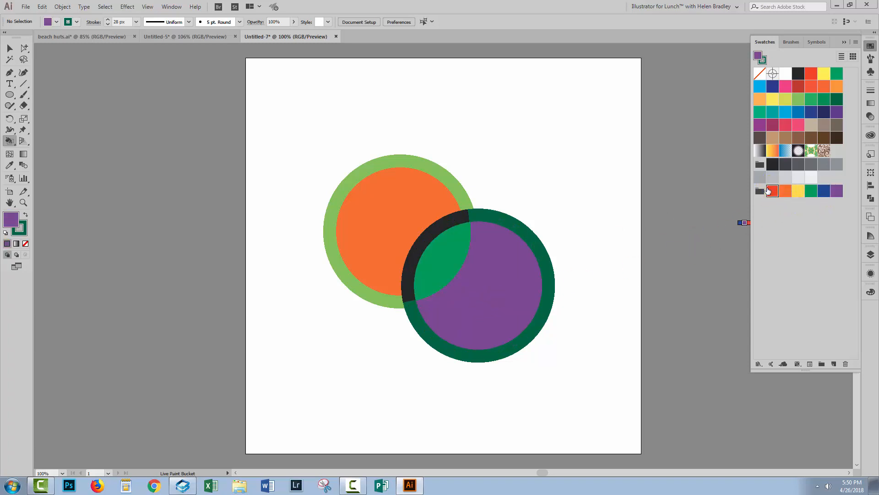
{"action": "left_click", "coordinate": [772, 190]}
{"action": "left_click", "coordinate": [492, 312]}
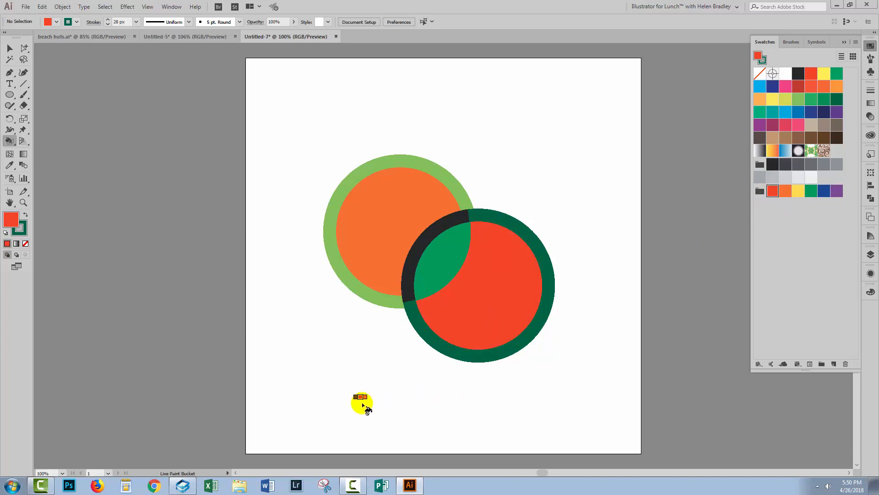